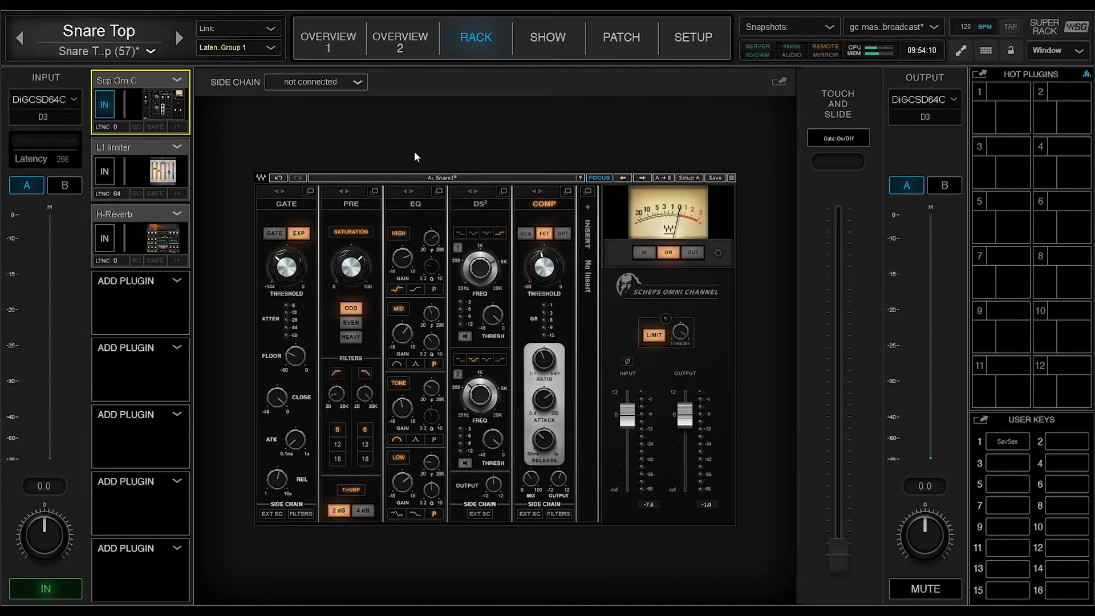
Look through the snare rack's L1 limiter and H-Reverb plugins and return to Scheps Omni Channel
{"action": "left_click", "coordinate": [144, 142]}
{"action": "left_click", "coordinate": [139, 214]}
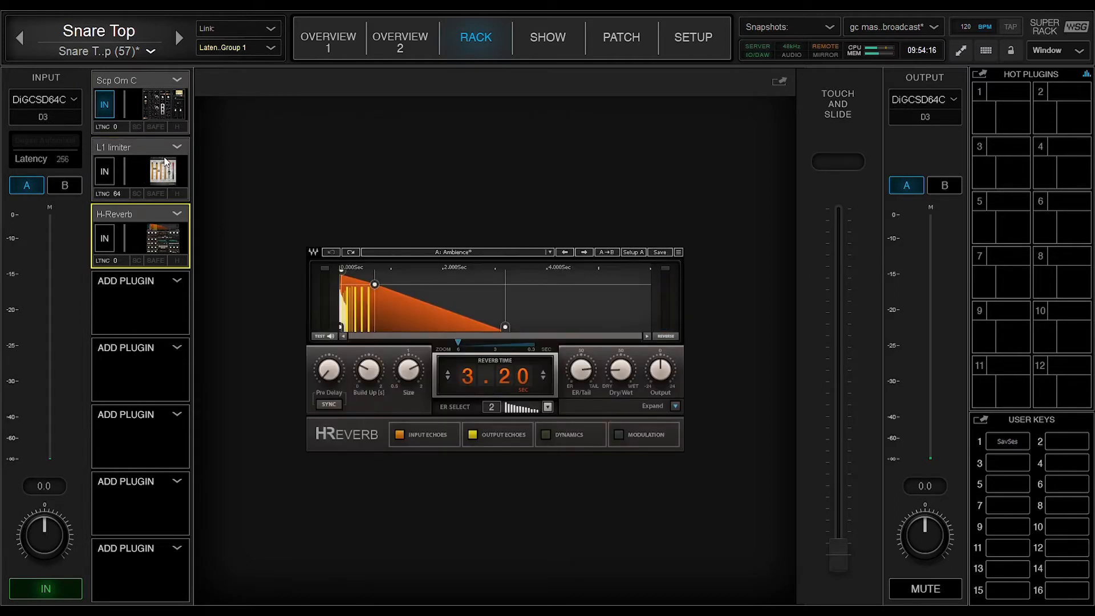
{"action": "left_click", "coordinate": [149, 148]}
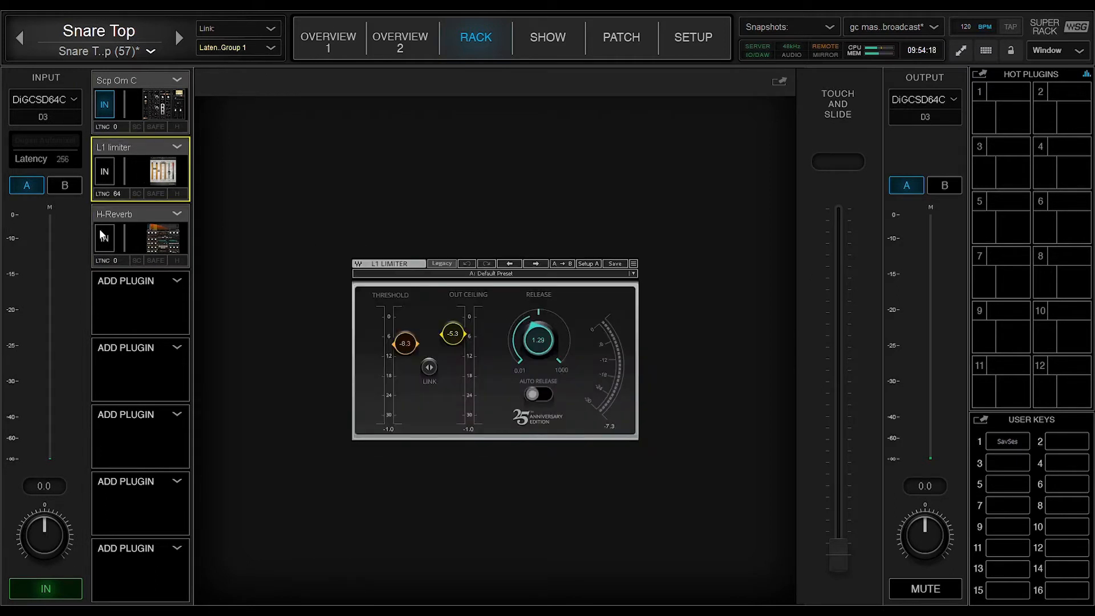
{"action": "left_click", "coordinate": [143, 81]}
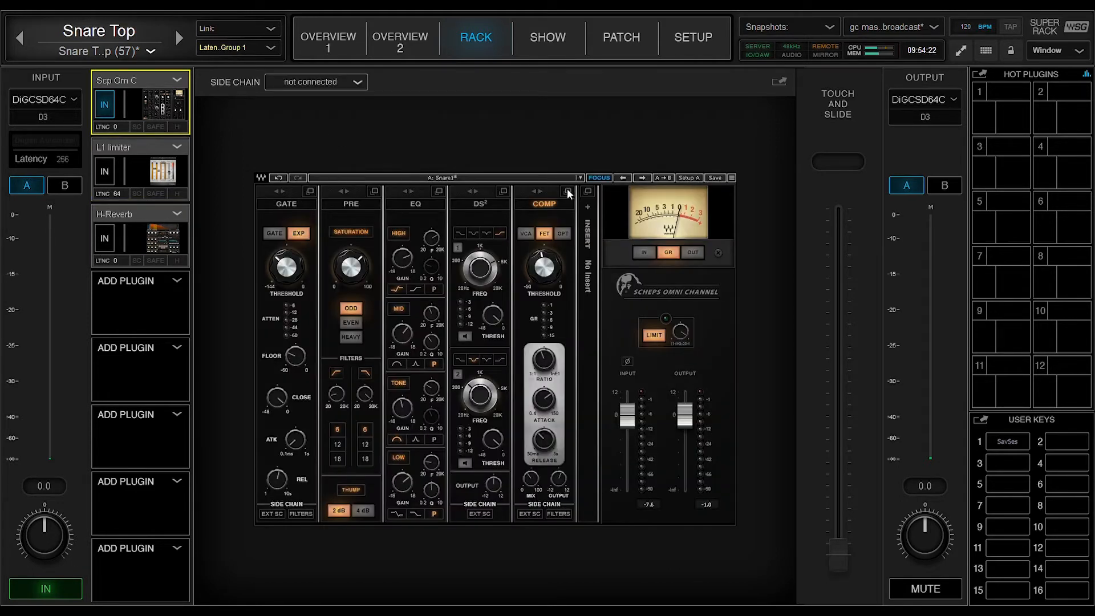
Switch off the COMP module in Scheps Omni Channel and select the limiter's threshold control
{"action": "left_click", "coordinate": [552, 201]}
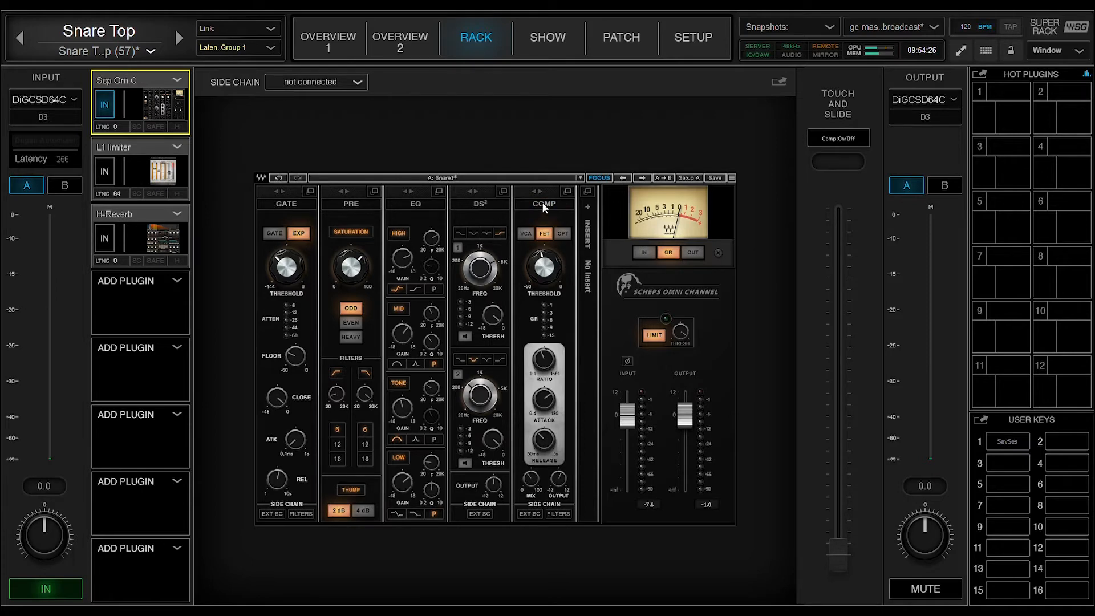
{"action": "left_click", "coordinate": [680, 329]}
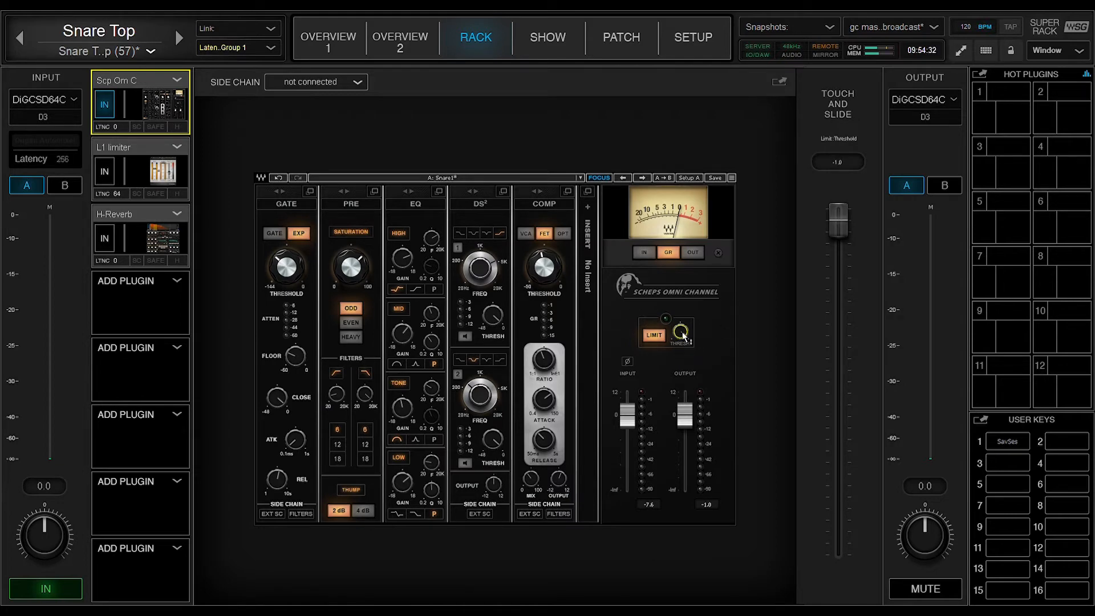
{"action": "mouse_move", "coordinate": [683, 333]}
{"action": "mouse_move", "coordinate": [551, 269]}
{"action": "mouse_move", "coordinate": [533, 280]}
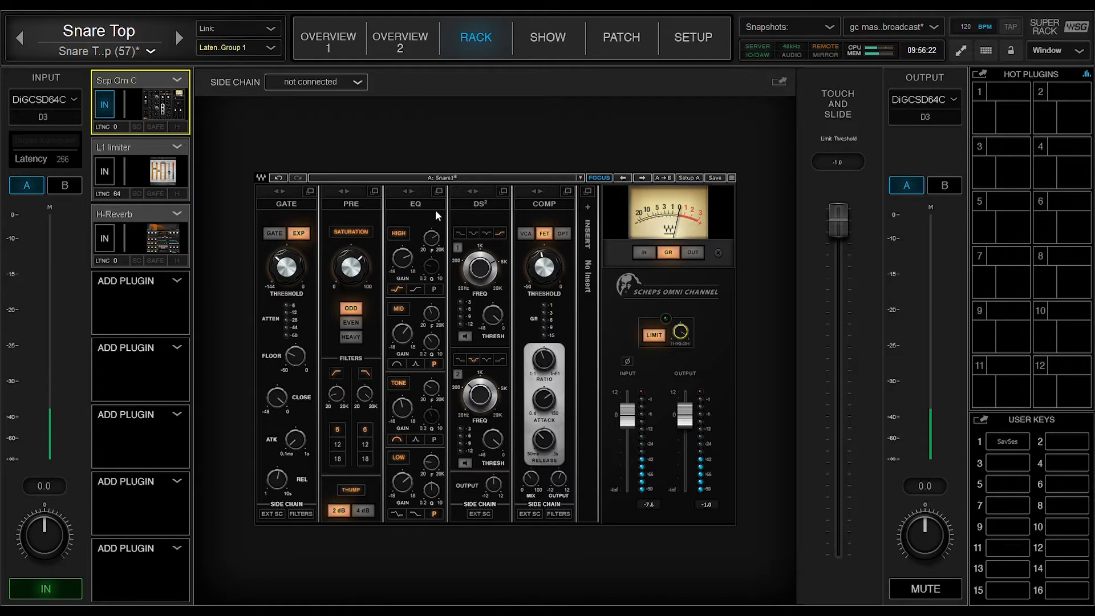
Compare the GATE module on and off, leaving it switched on in EXP mode
{"action": "left_click", "coordinate": [288, 203]}
{"action": "left_click", "coordinate": [279, 233]}
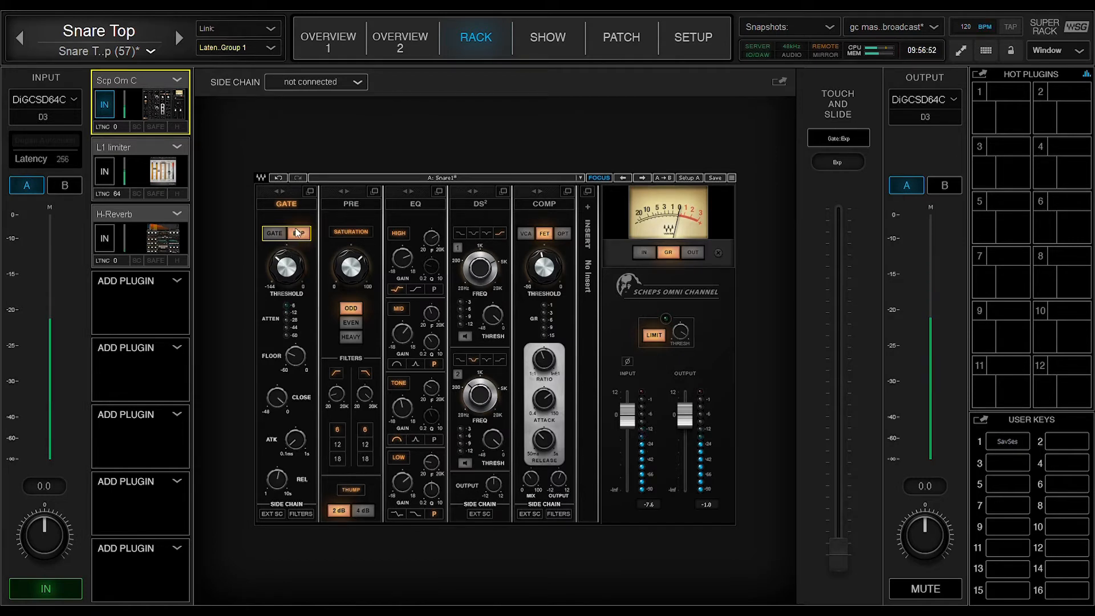
{"action": "mouse_move", "coordinate": [283, 269]}
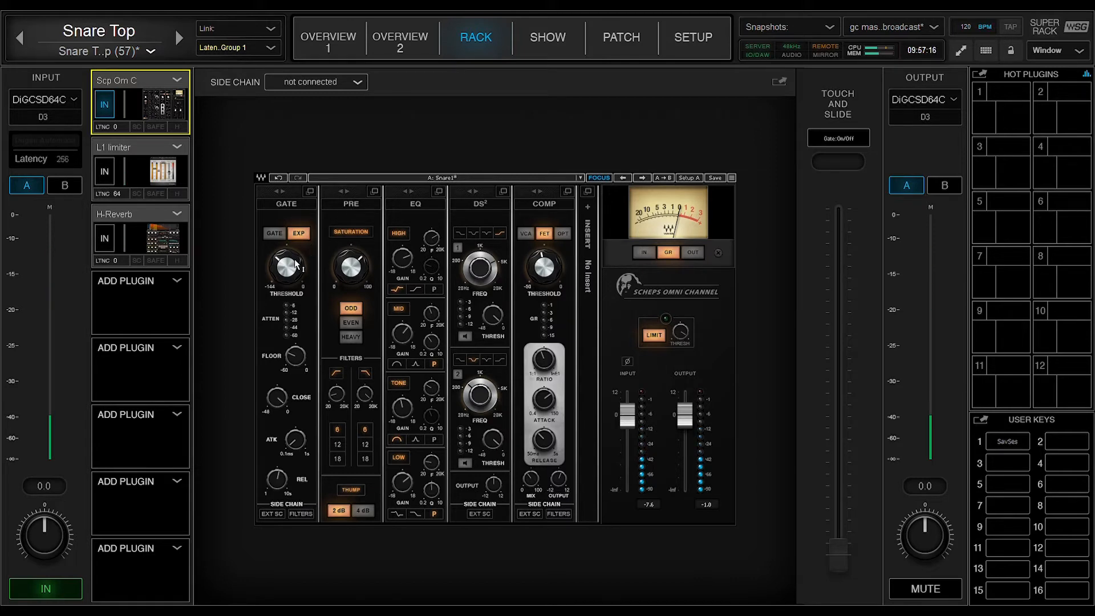
{"action": "left_click", "coordinate": [296, 203]}
{"action": "mouse_move", "coordinate": [292, 268]}
Switch on the PRE module and toggle its saturation off and back on to compare the sound
{"action": "left_click", "coordinate": [357, 200]}
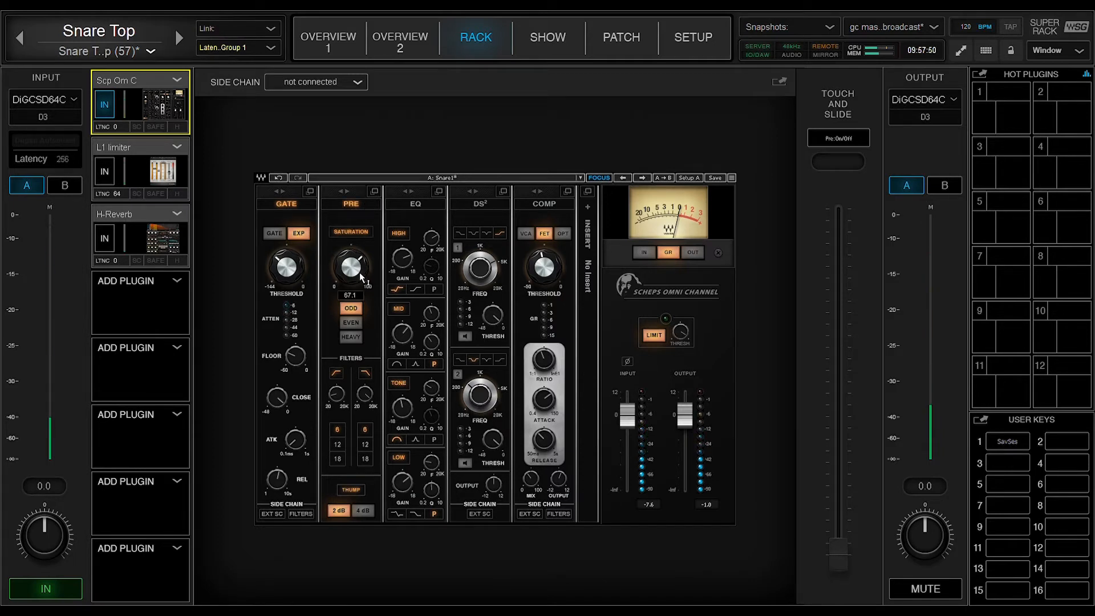
{"action": "left_click", "coordinate": [351, 228]}
{"action": "left_click", "coordinate": [351, 231]}
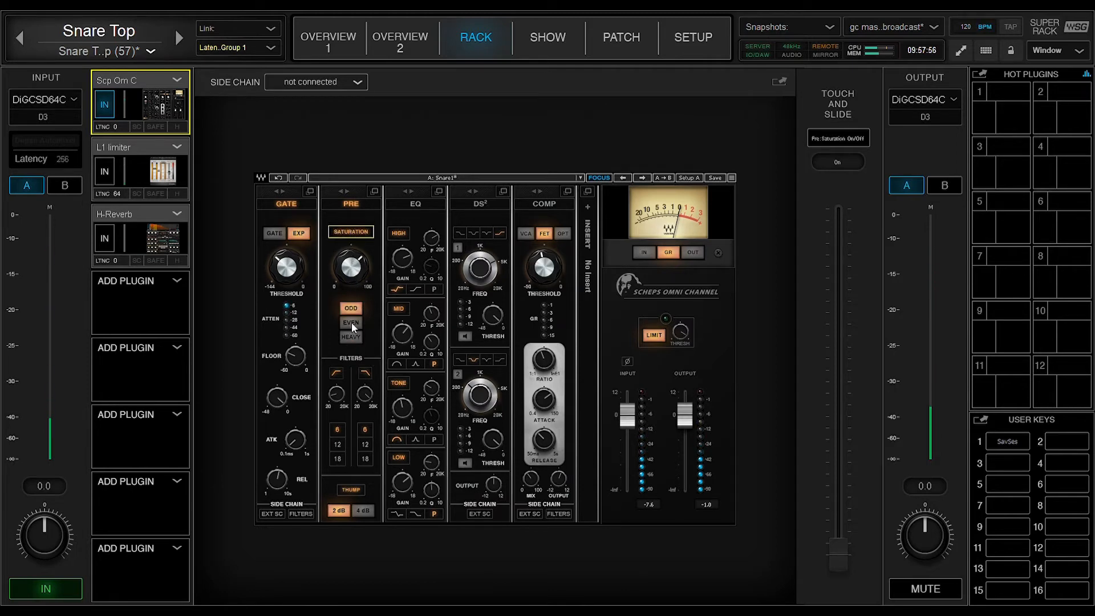
Try the HEAVY saturation type with the amount raised to 100 and reduced to 79.7
{"action": "left_click", "coordinate": [353, 338]}
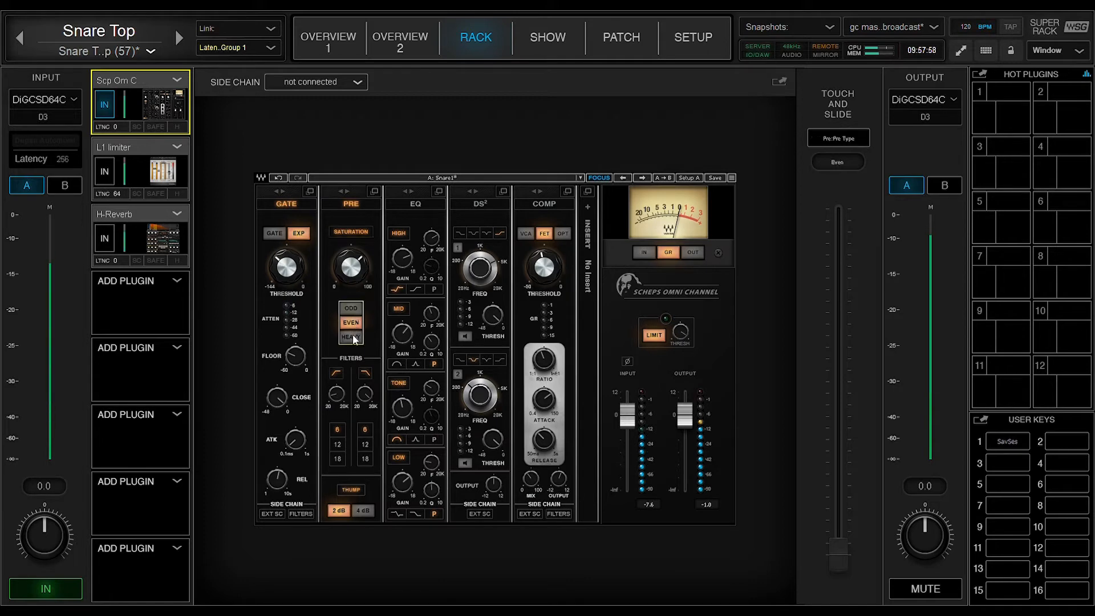
{"action": "left_click", "coordinate": [359, 276]}
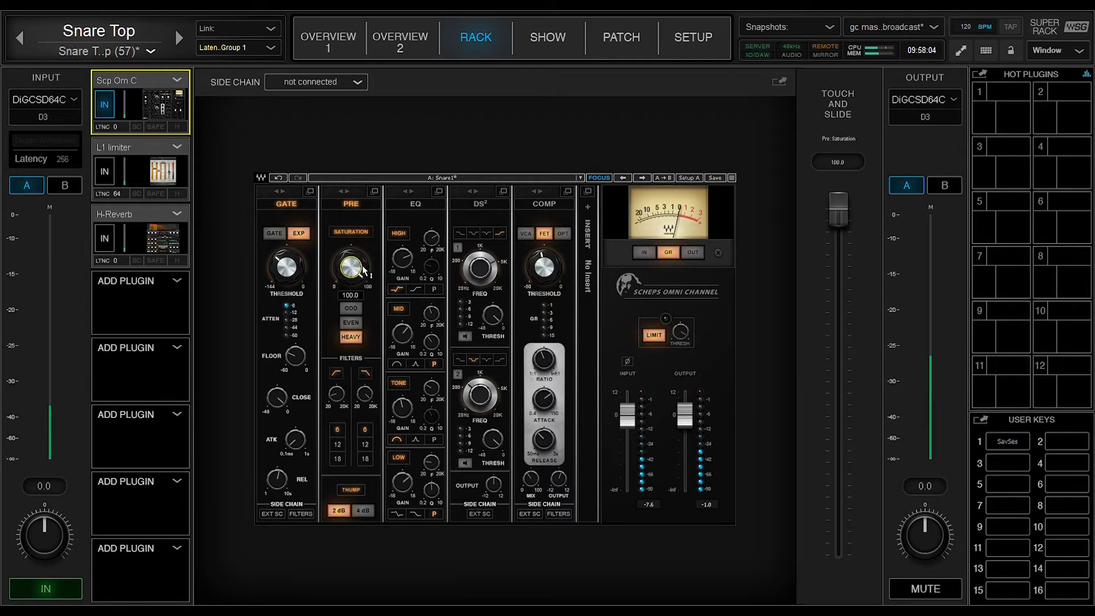
{"action": "left_click_drag", "start_coordinate": [360, 263], "coordinate": [358, 266]}
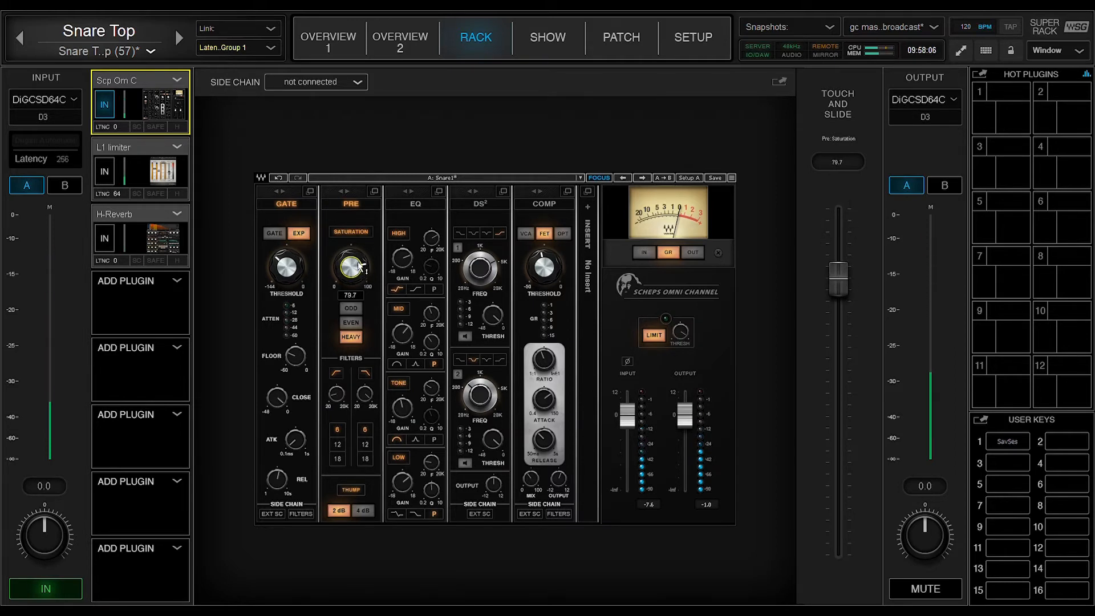
Audition the EVEN and ODD saturation types while varying the saturation amount
{"action": "left_click", "coordinate": [352, 323]}
{"action": "left_click_drag", "start_coordinate": [355, 278], "coordinate": [350, 280]}
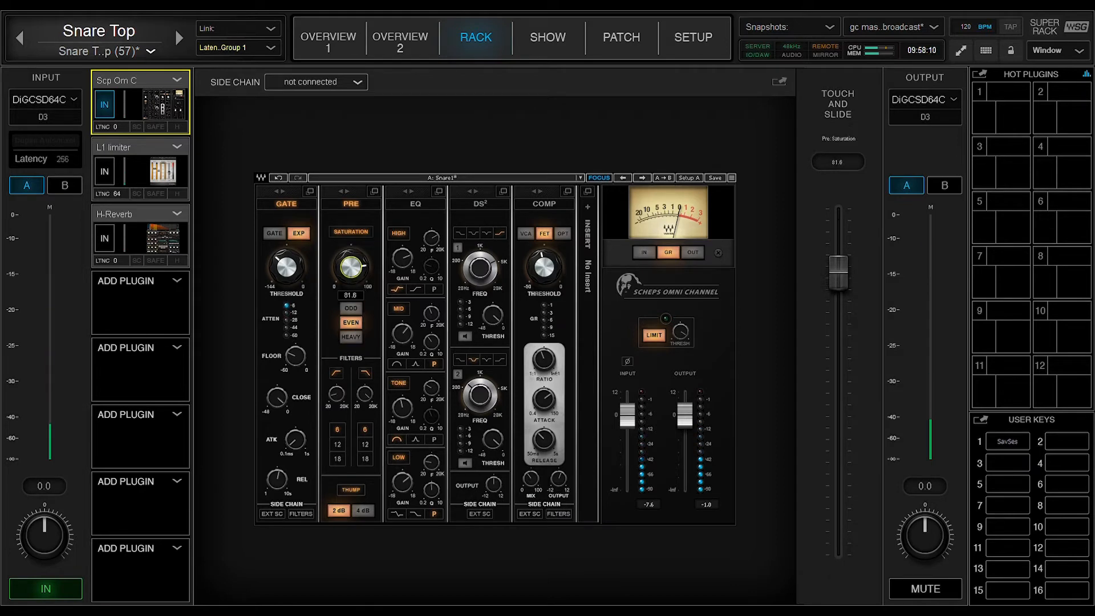
{"action": "left_click_drag", "start_coordinate": [349, 277], "coordinate": [346, 289]}
{"action": "left_click", "coordinate": [347, 309]}
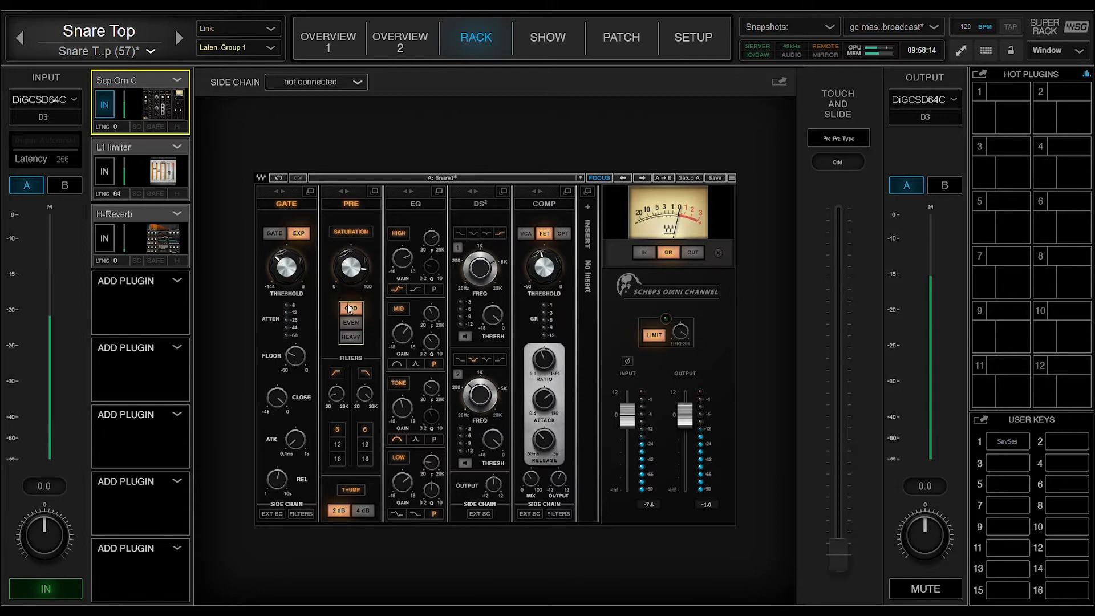
{"action": "left_click_drag", "start_coordinate": [353, 267], "coordinate": [356, 321]}
Compare EVEN with HEAVY saturation and set the HEAVY amount to about 71.8
{"action": "left_click", "coordinate": [355, 323]}
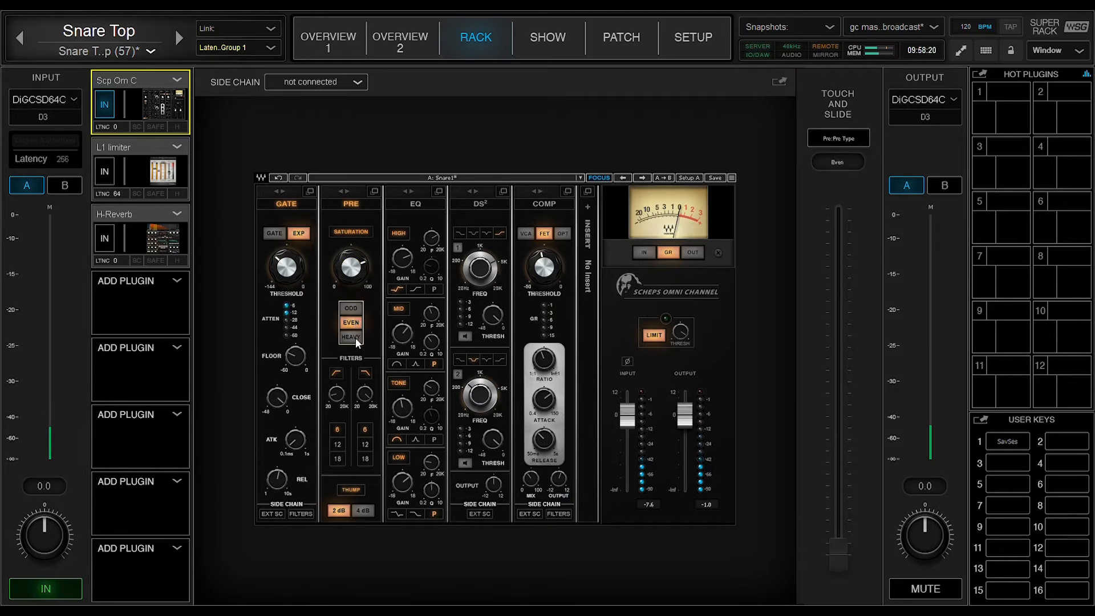
{"action": "left_click", "coordinate": [356, 338]}
{"action": "left_click_drag", "start_coordinate": [358, 266], "coordinate": [358, 271]}
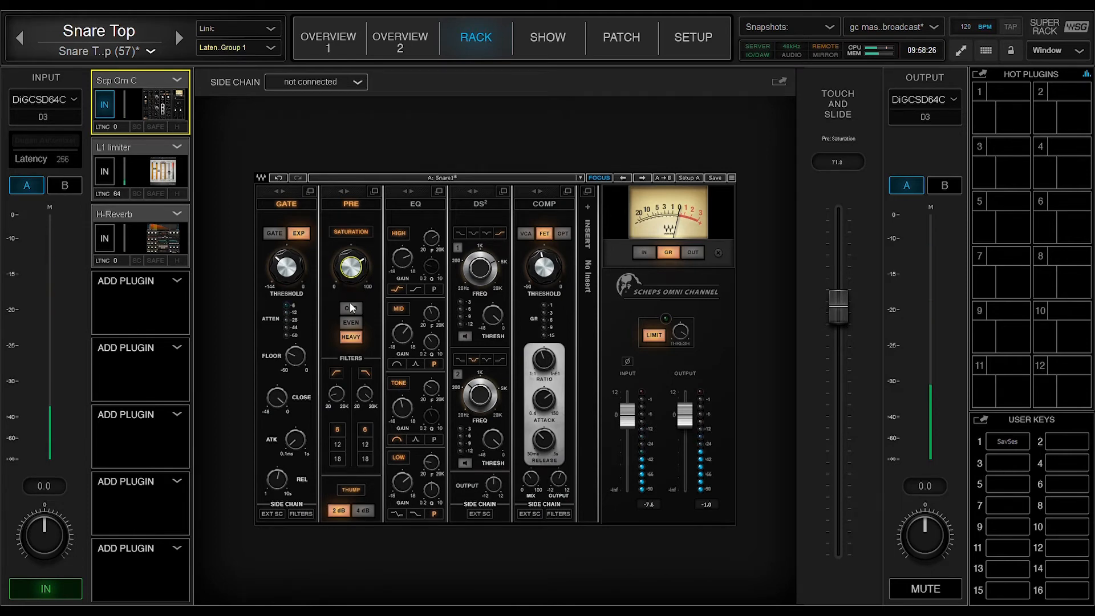
Set the PRE saturation to EVEN at 60.0 and compare it bypassed and active
{"action": "left_click", "coordinate": [352, 322]}
{"action": "left_click_drag", "start_coordinate": [357, 266], "coordinate": [354, 272]}
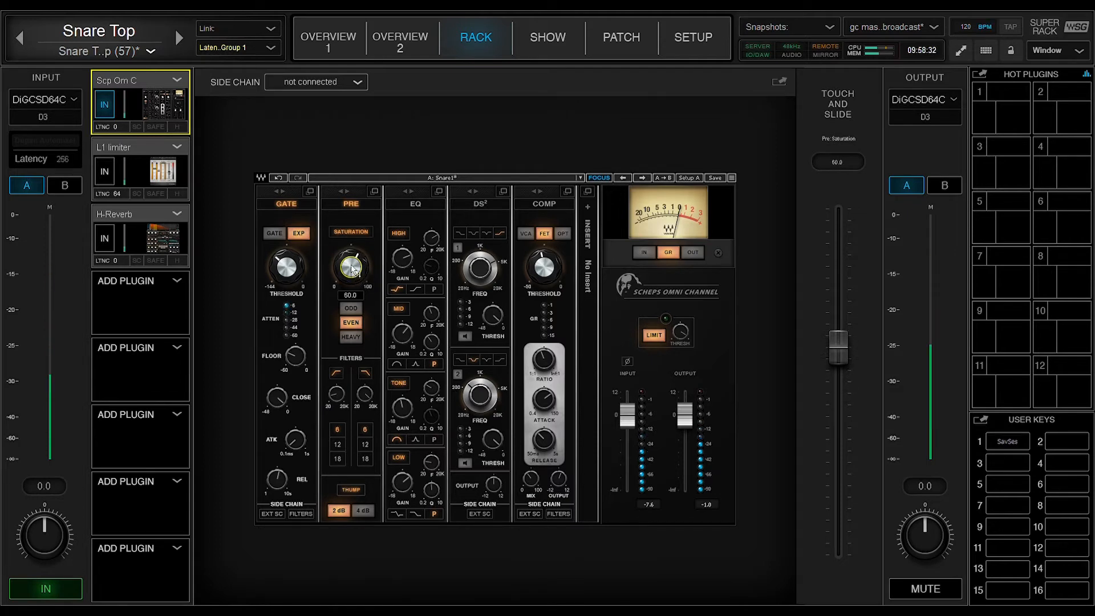
{"action": "left_click", "coordinate": [350, 230]}
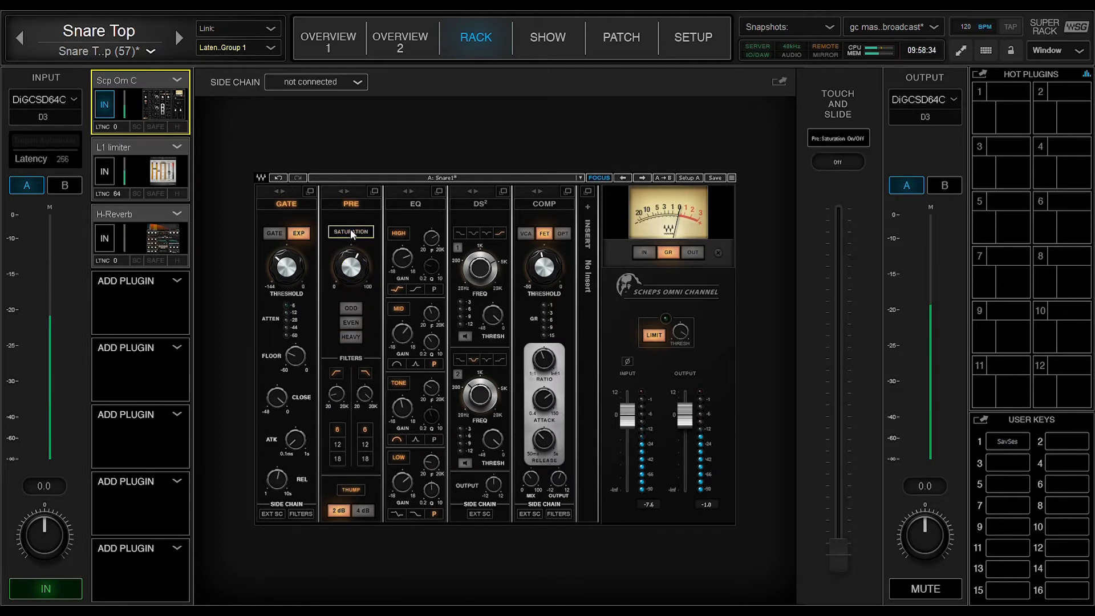
{"action": "left_click", "coordinate": [354, 230]}
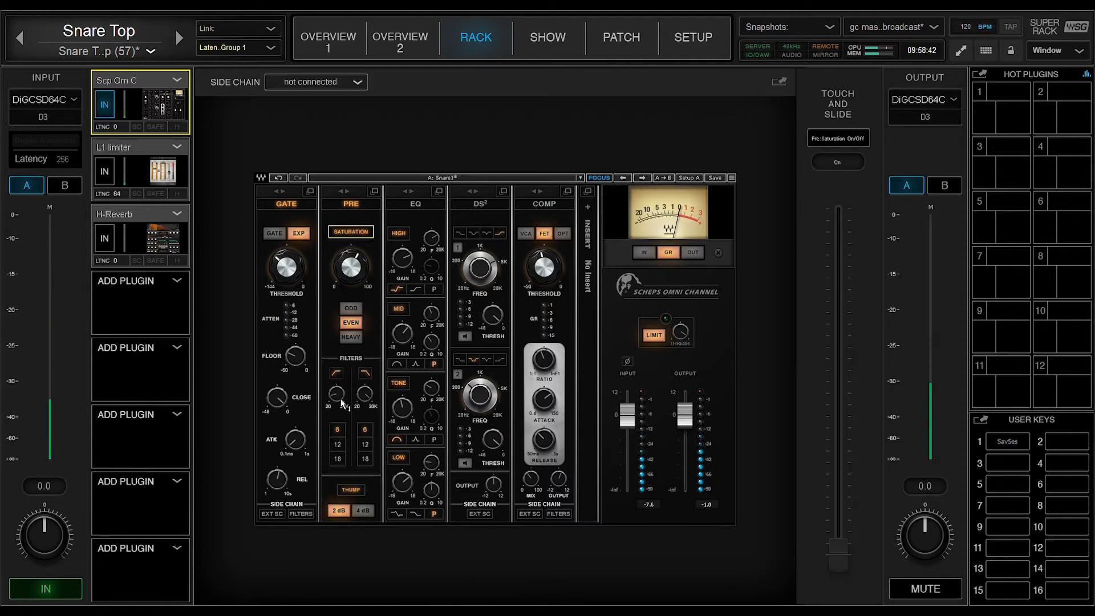
Raise the PRE module's high-pass cutoff to 146 Hz with a 6 dB/oct slope
{"action": "left_click", "coordinate": [365, 394]}
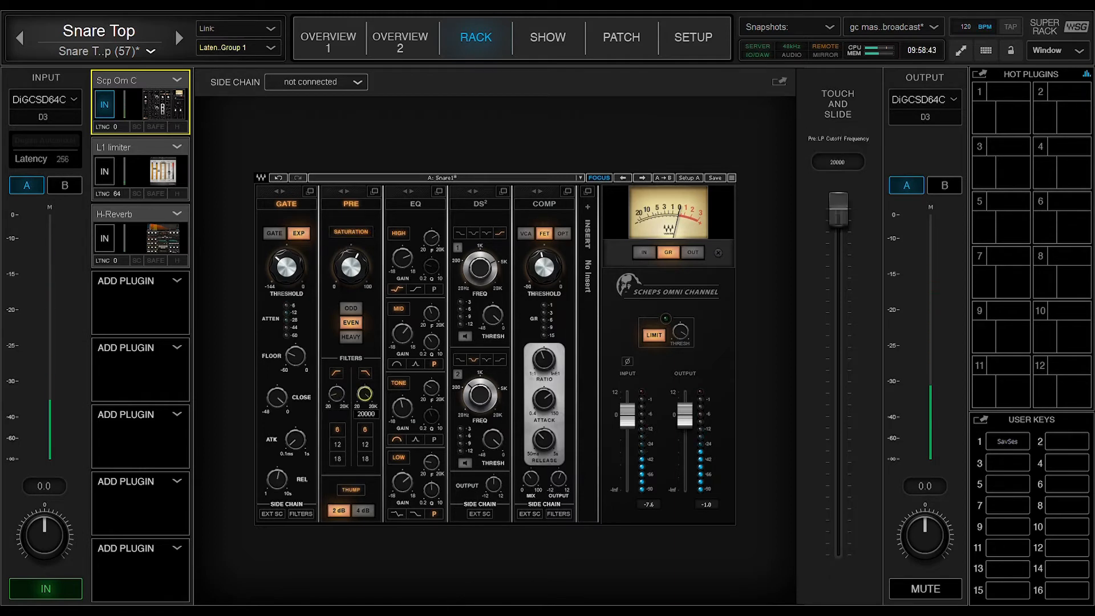
{"action": "left_click", "coordinate": [336, 394]}
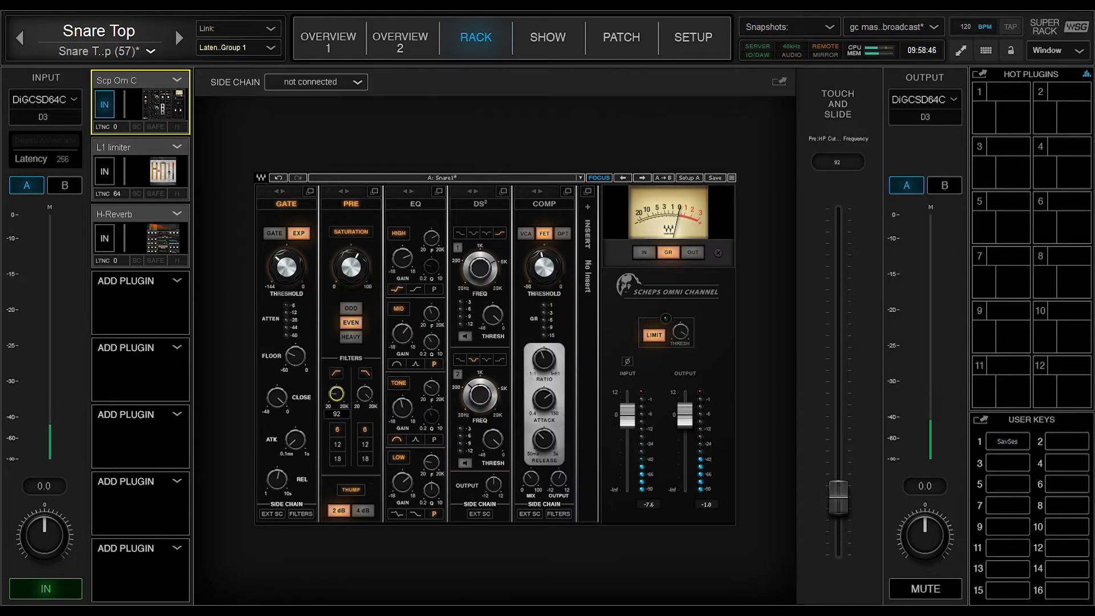
{"action": "mouse_move", "coordinate": [336, 393]}
{"action": "left_mouse_down"}
{"action": "mouse_move", "coordinate": [364, 399]}
{"action": "mouse_move", "coordinate": [337, 393]}
{"action": "left_mouse_up"}
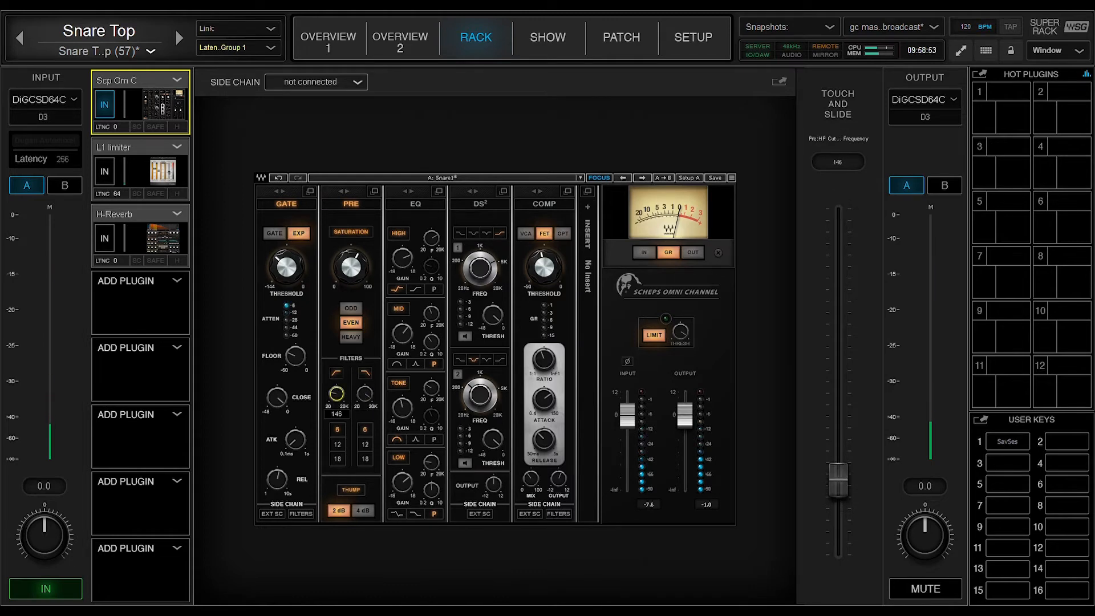
{"action": "left_click", "coordinate": [335, 429]}
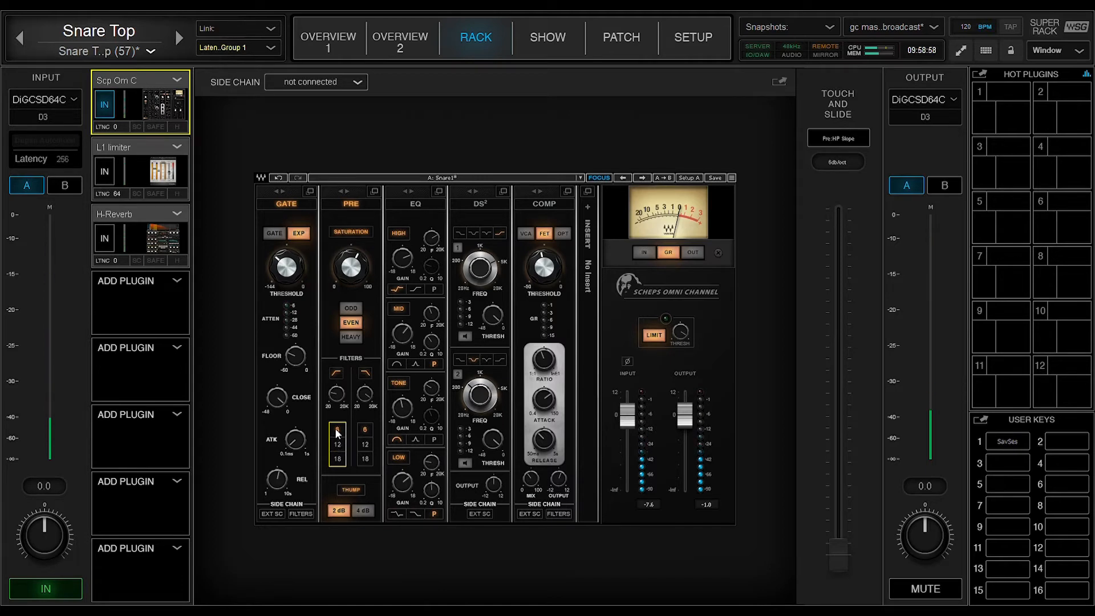
{"action": "left_click", "coordinate": [344, 443]}
Fine-tune the snare's PRE high-pass cutoff to about 154 Hz
{"action": "left_click", "coordinate": [337, 394]}
{"action": "left_click_drag", "start_coordinate": [337, 394], "coordinate": [337, 390]}
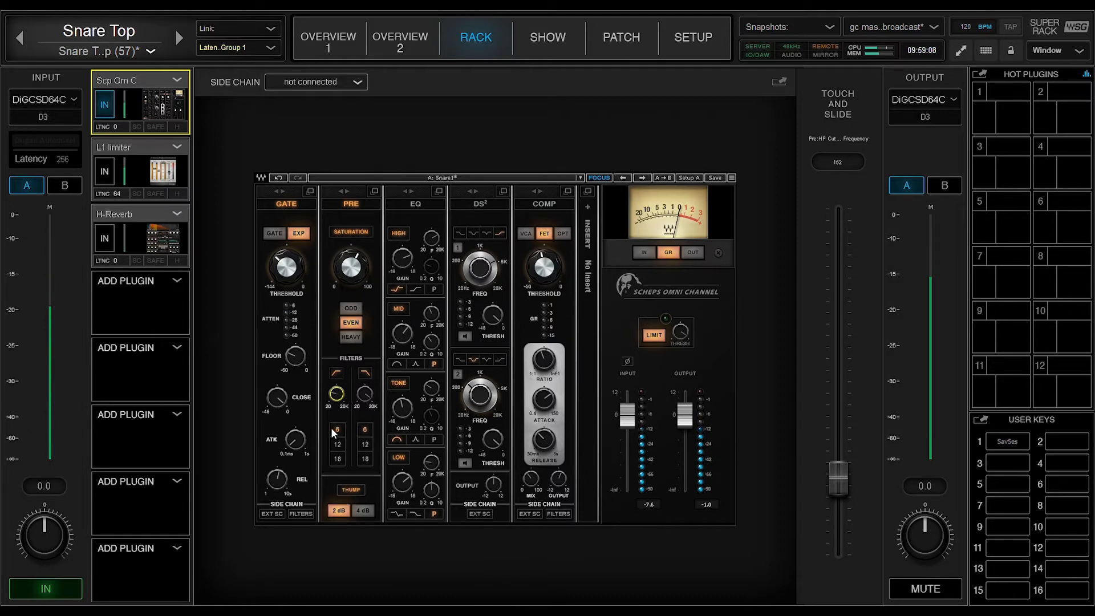
{"action": "left_click_drag", "start_coordinate": [342, 400], "coordinate": [342, 400]}
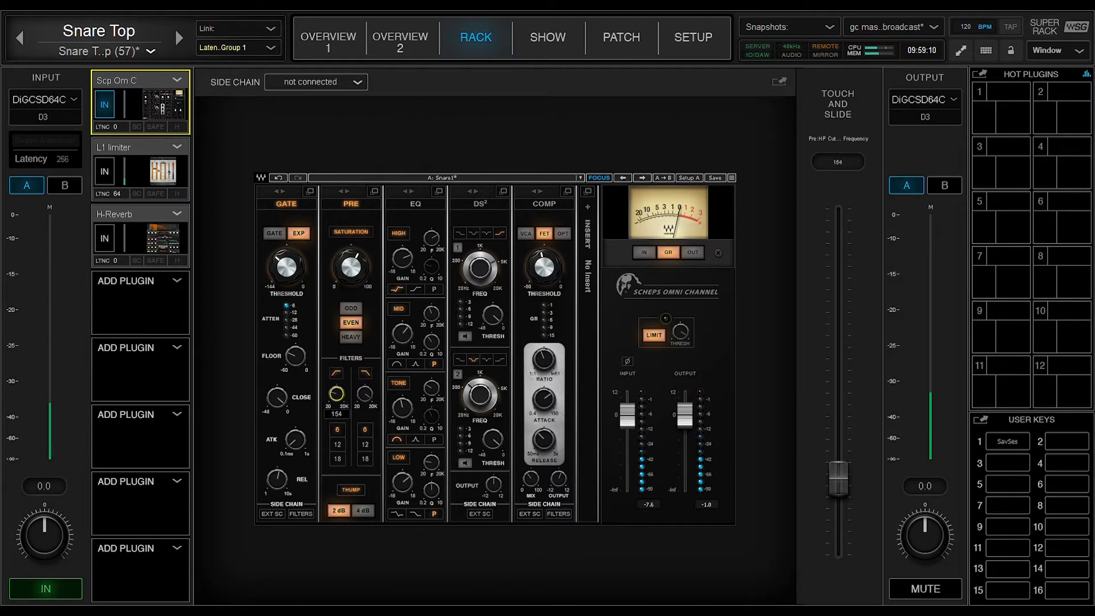
{"action": "left_click_drag", "start_coordinate": [342, 398], "coordinate": [342, 400]}
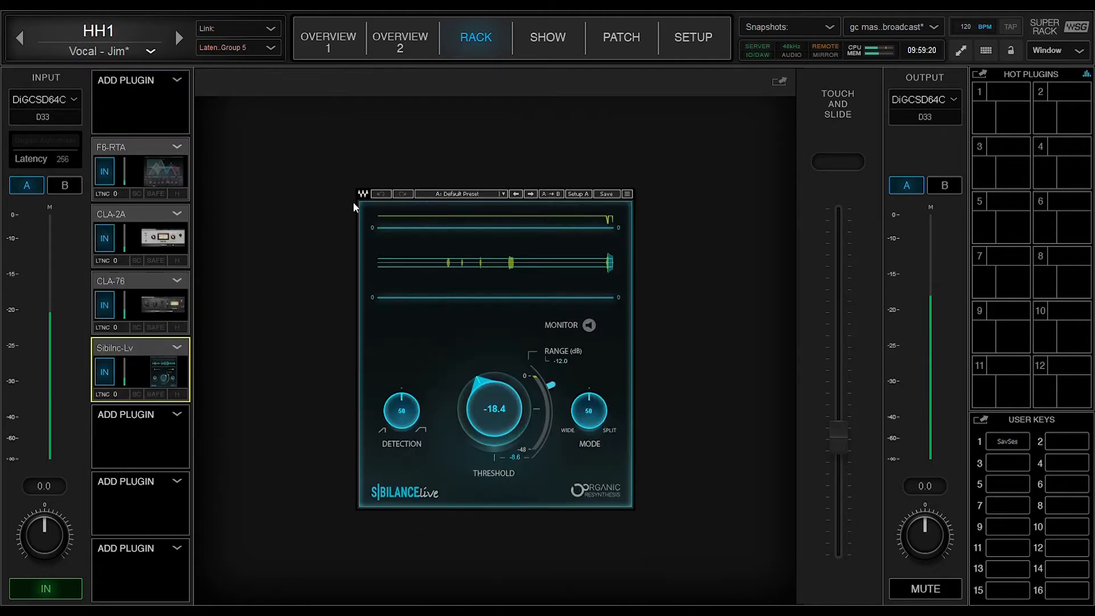
Open F6-RTA on the HH1 vocal channel, set its high-pass filter to 75 Hz and enable the filter
{"action": "left_click", "coordinate": [181, 169]}
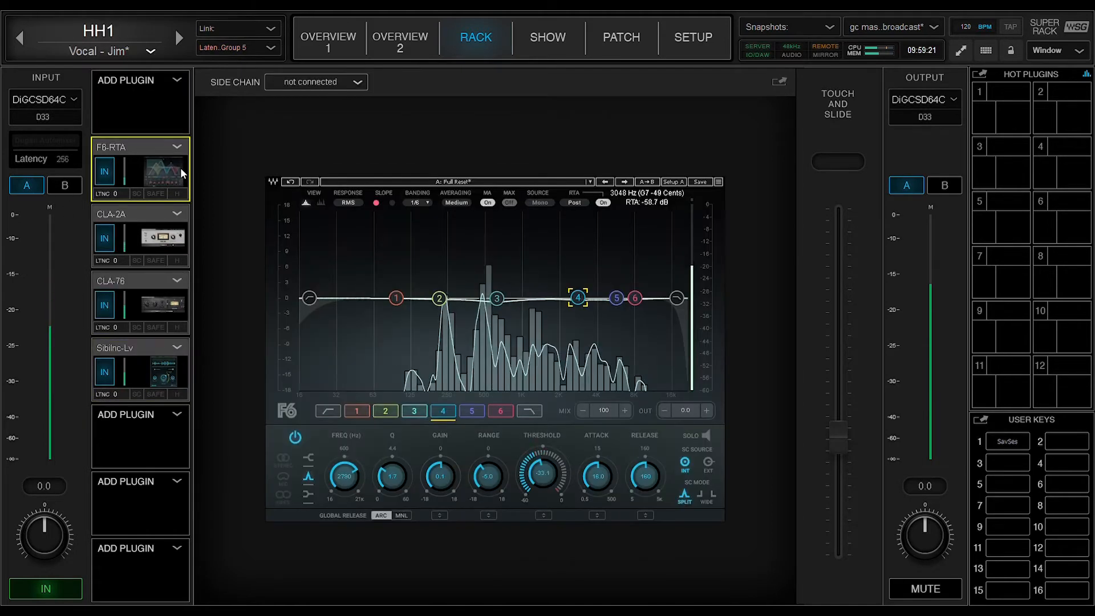
{"action": "left_click", "coordinate": [309, 298]}
{"action": "left_click_drag", "start_coordinate": [351, 477], "coordinate": [351, 451]}
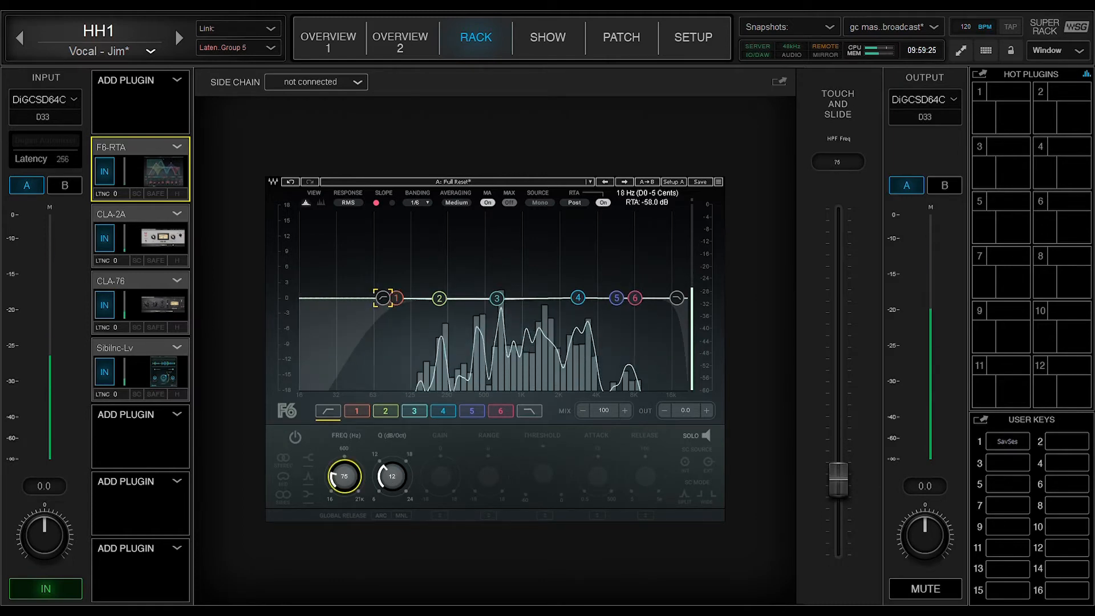
{"action": "left_click", "coordinate": [295, 438]}
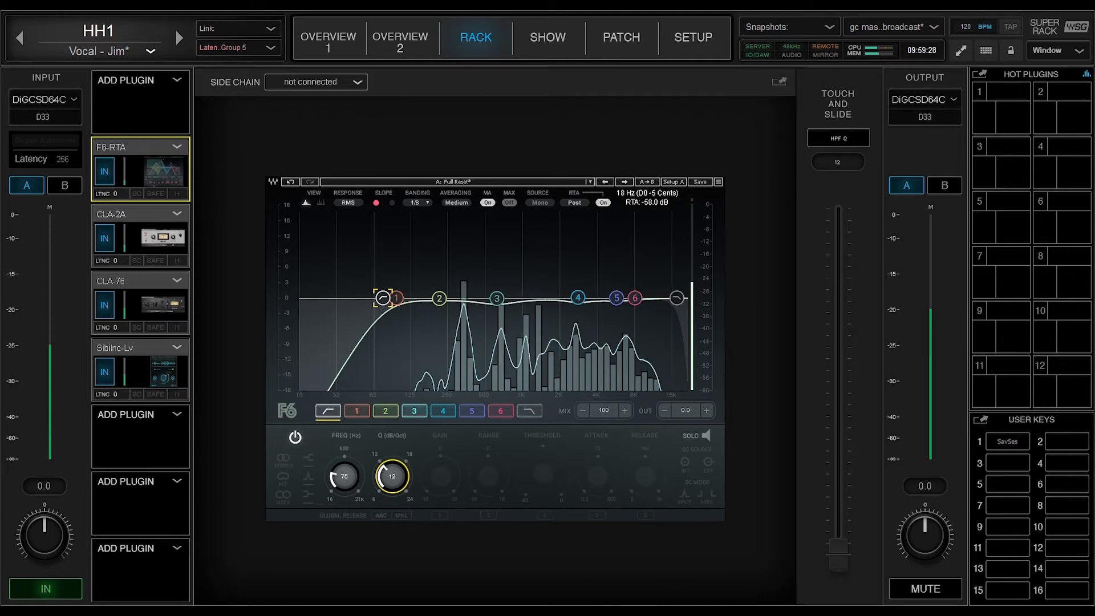
Raise the F6 high-pass frequency to 124 Hz and set its slope to 6 dB/oct
{"action": "mouse_move", "coordinate": [344, 476]}
{"action": "left_mouse_down"}
{"action": "mouse_move", "coordinate": [344, 451]}
{"action": "mouse_move", "coordinate": [344, 464]}
{"action": "left_mouse_up"}
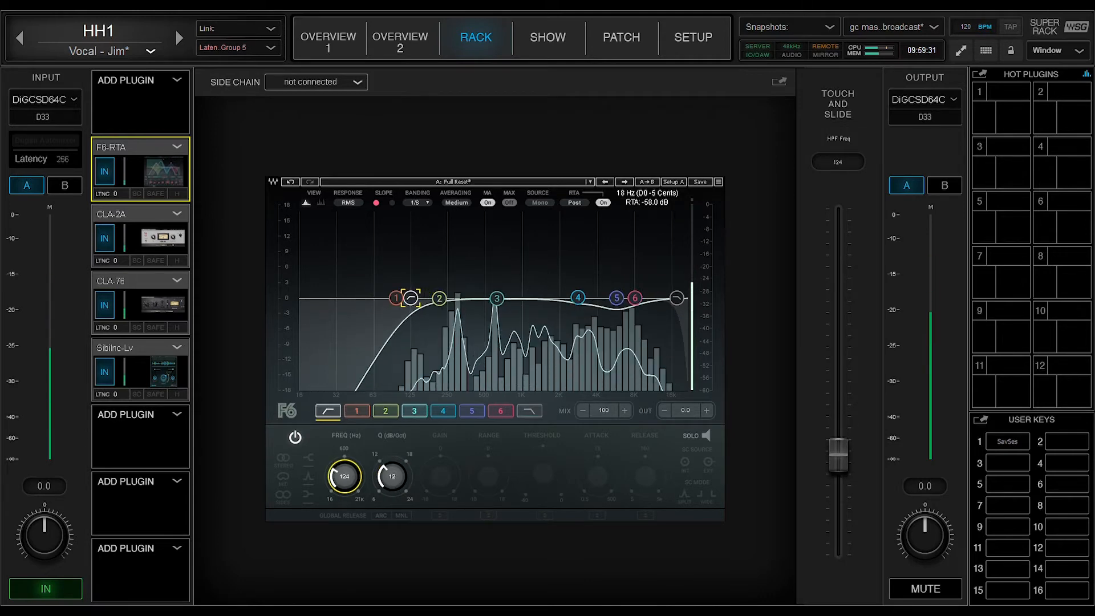
{"action": "left_click", "coordinate": [392, 476]}
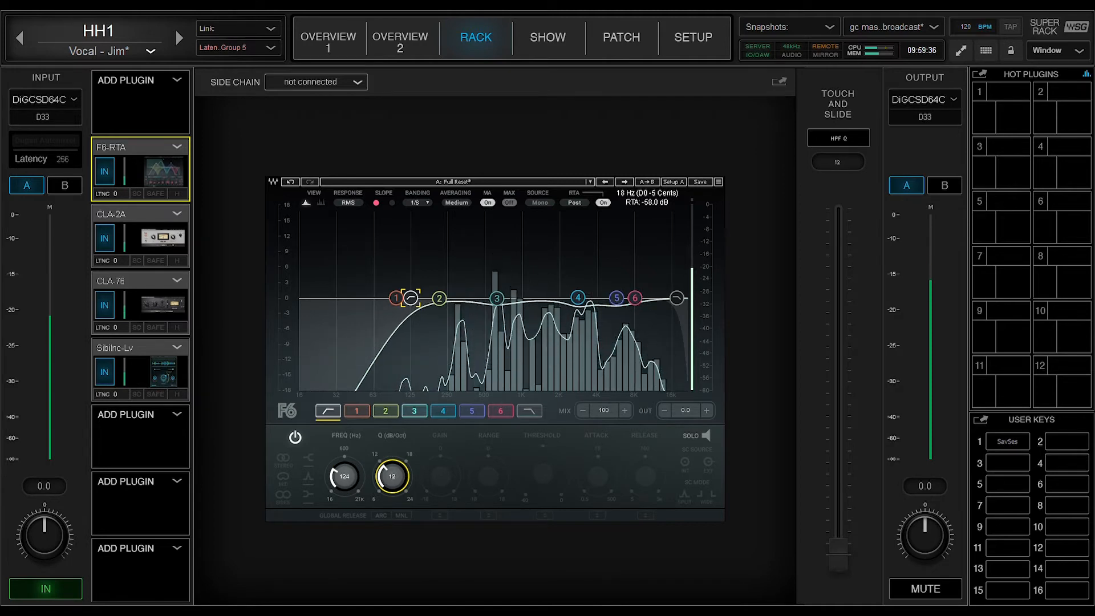
{"action": "left_click_drag", "start_coordinate": [392, 476], "coordinate": [391, 499]}
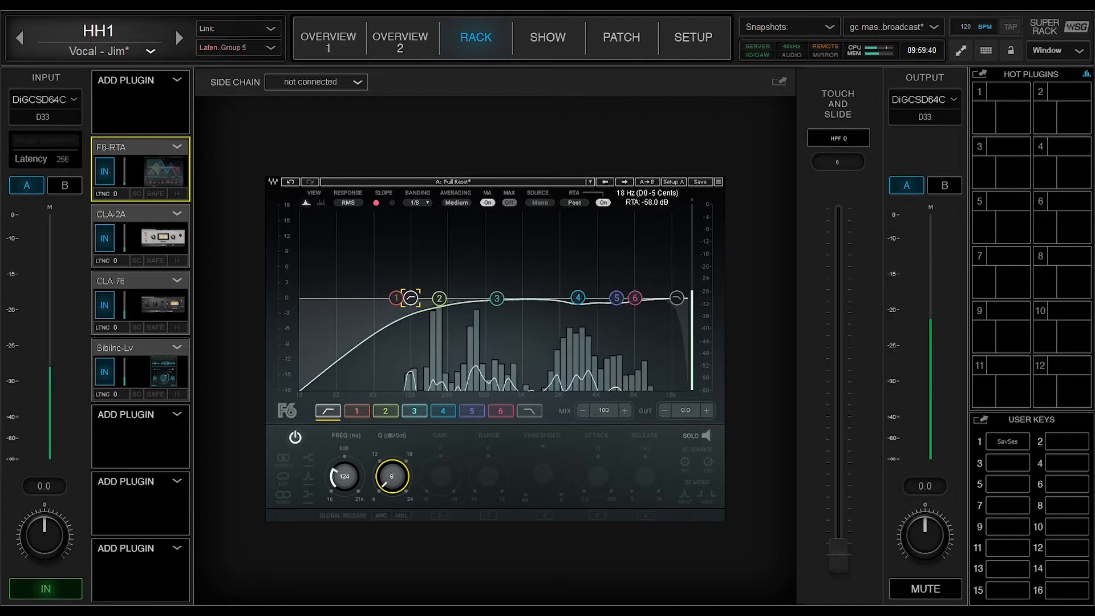
Try a steeper high-pass slope, return it to 6 dB/oct, and move the cutoff to 137 Hz
{"action": "left_click_drag", "start_coordinate": [392, 476], "coordinate": [392, 425]}
{"action": "left_click_drag", "start_coordinate": [392, 476], "coordinate": [391, 499]}
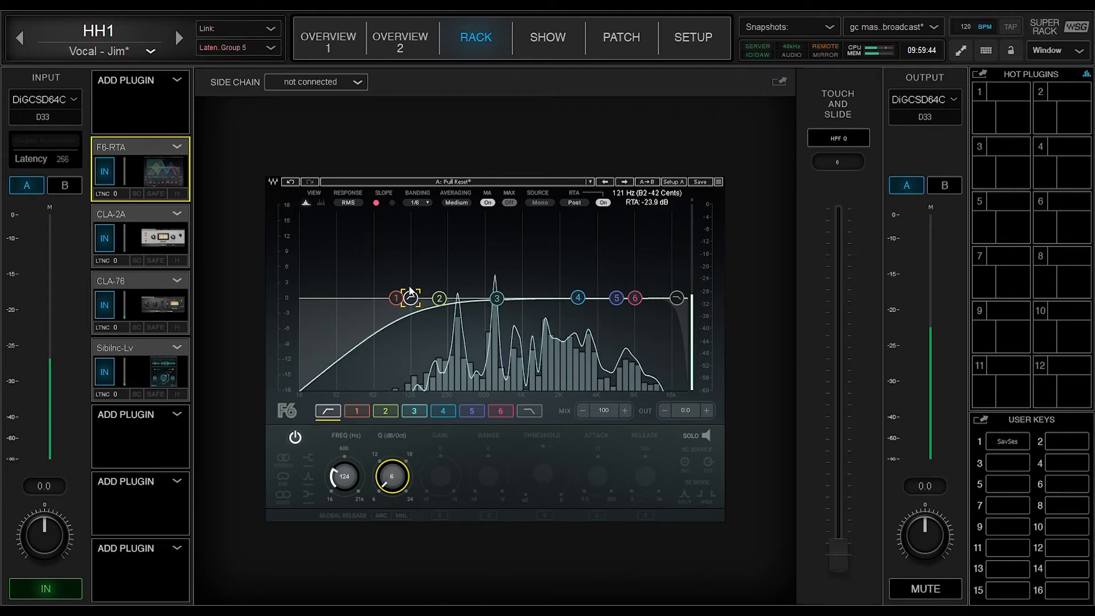
{"action": "left_click_drag", "start_coordinate": [410, 298], "coordinate": [415, 297]}
{"action": "mouse_move", "coordinate": [394, 478]}
{"action": "left_mouse_down"}
{"action": "mouse_move", "coordinate": [393, 469]}
{"action": "mouse_move", "coordinate": [393, 480]}
{"action": "left_mouse_up"}
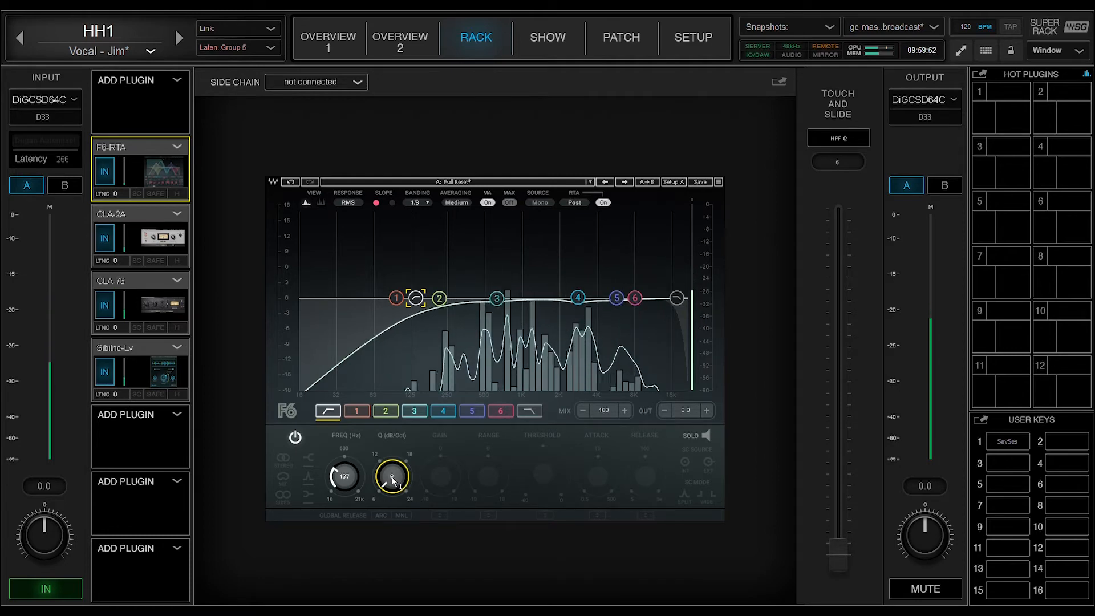
Try a 12 dB/oct slope on the F6 high-pass filter and lower its cutoff to 108 Hz
{"action": "left_click_drag", "start_coordinate": [393, 481], "coordinate": [392, 472]}
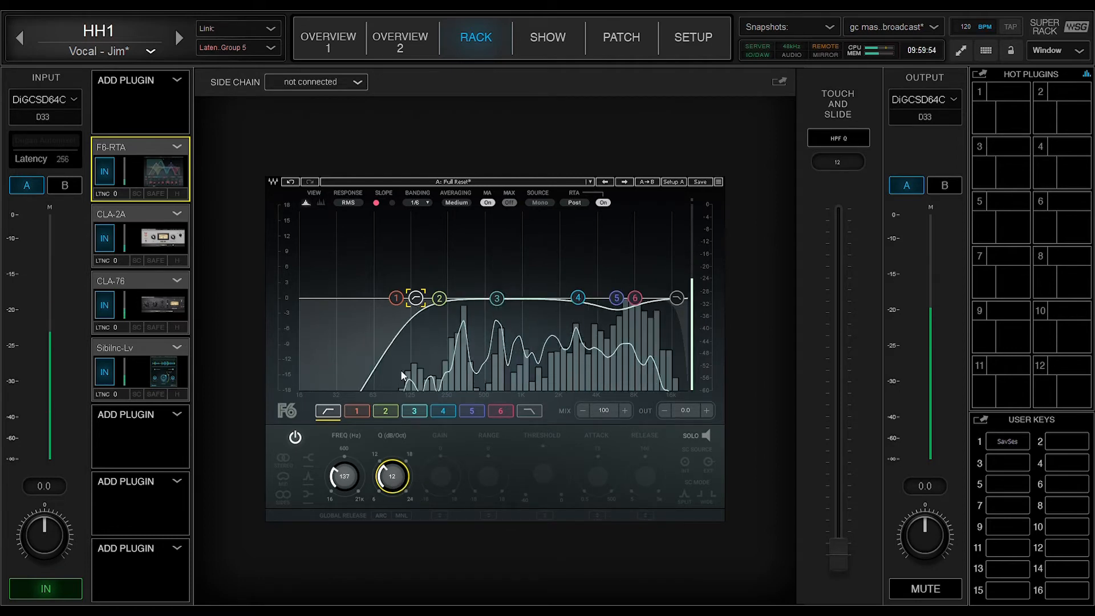
{"action": "left_click_drag", "start_coordinate": [416, 298], "coordinate": [402, 297]}
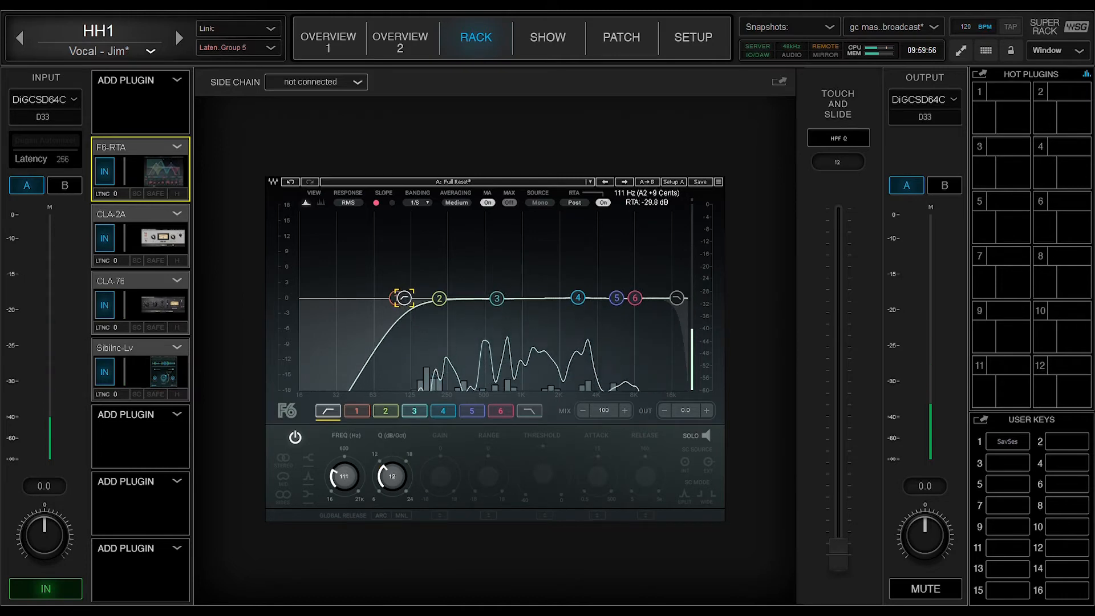
{"action": "left_click", "coordinate": [387, 484]}
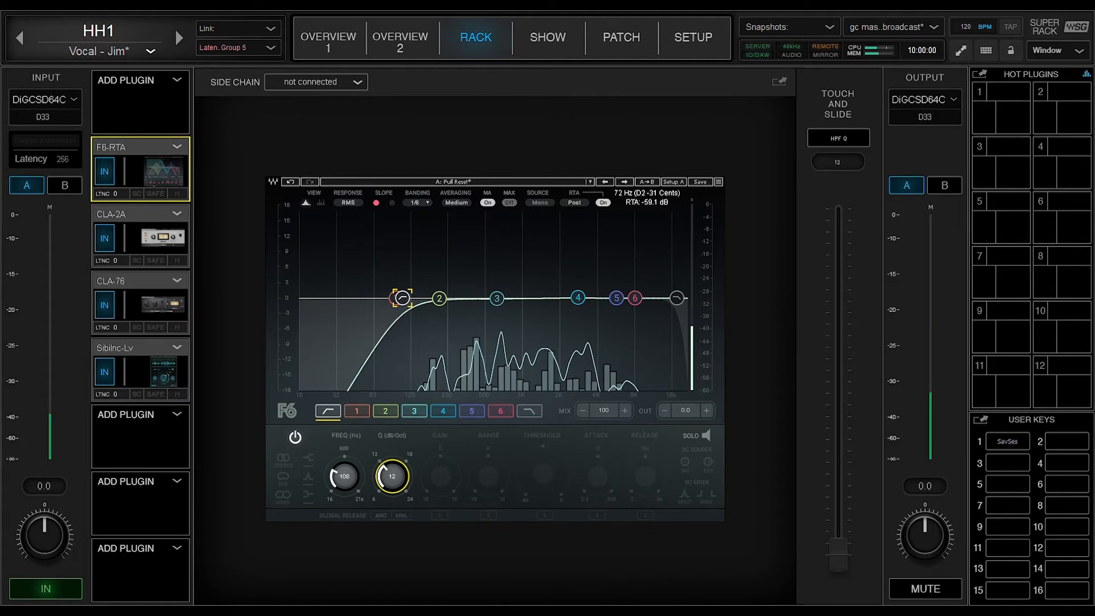
Set the F6 high-pass slope to 6 dB/oct, lower the cutoff to about 32 Hz and switch the filter off
{"action": "left_click_drag", "start_coordinate": [388, 485], "coordinate": [388, 503]}
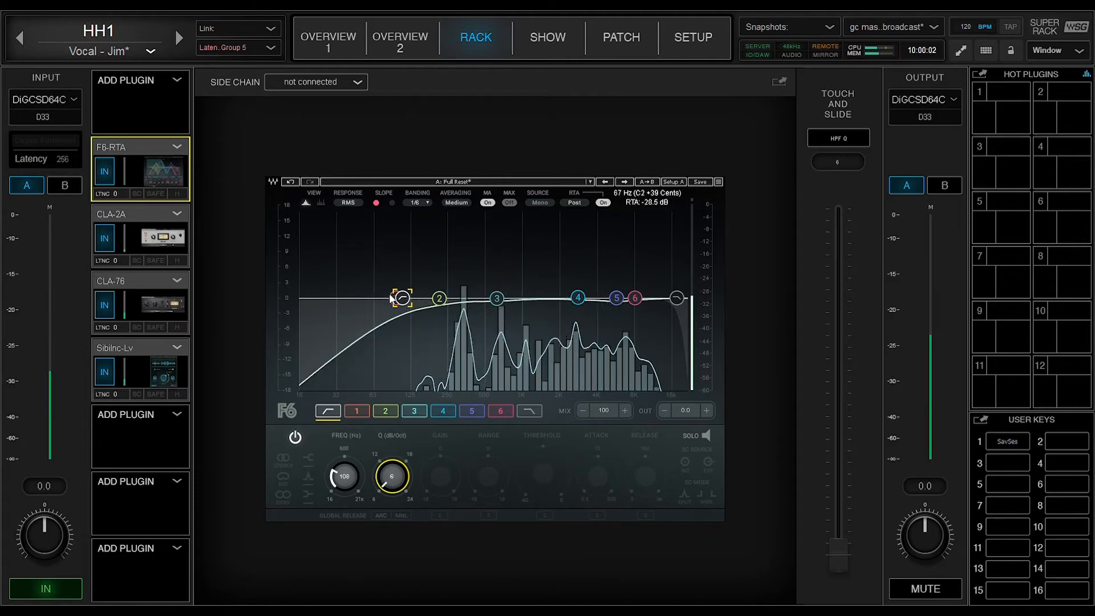
{"action": "left_click_drag", "start_coordinate": [392, 298], "coordinate": [323, 297]}
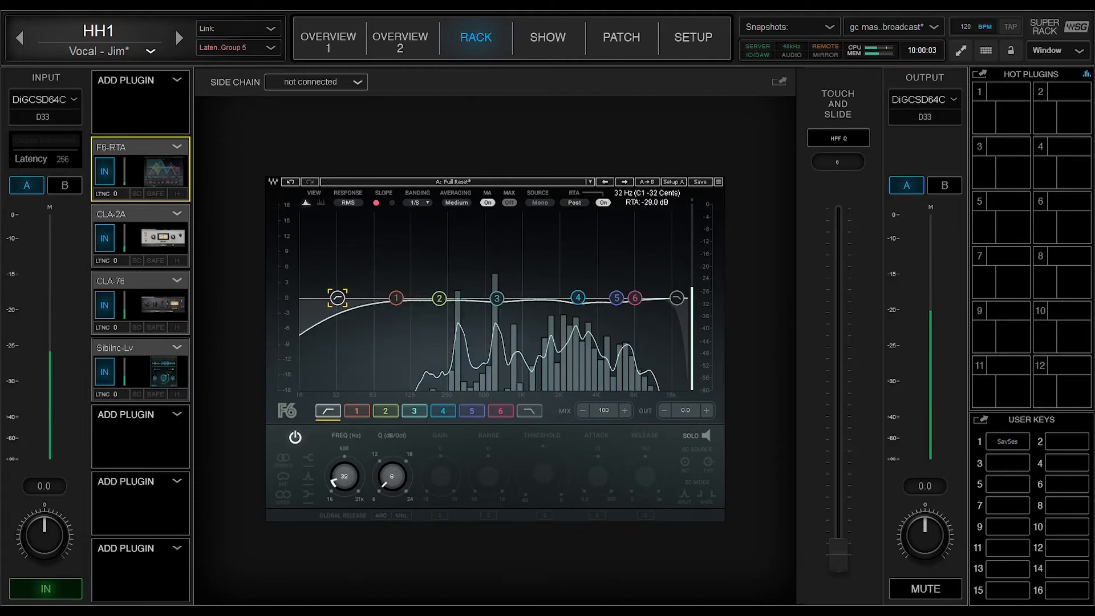
{"action": "left_click", "coordinate": [294, 438]}
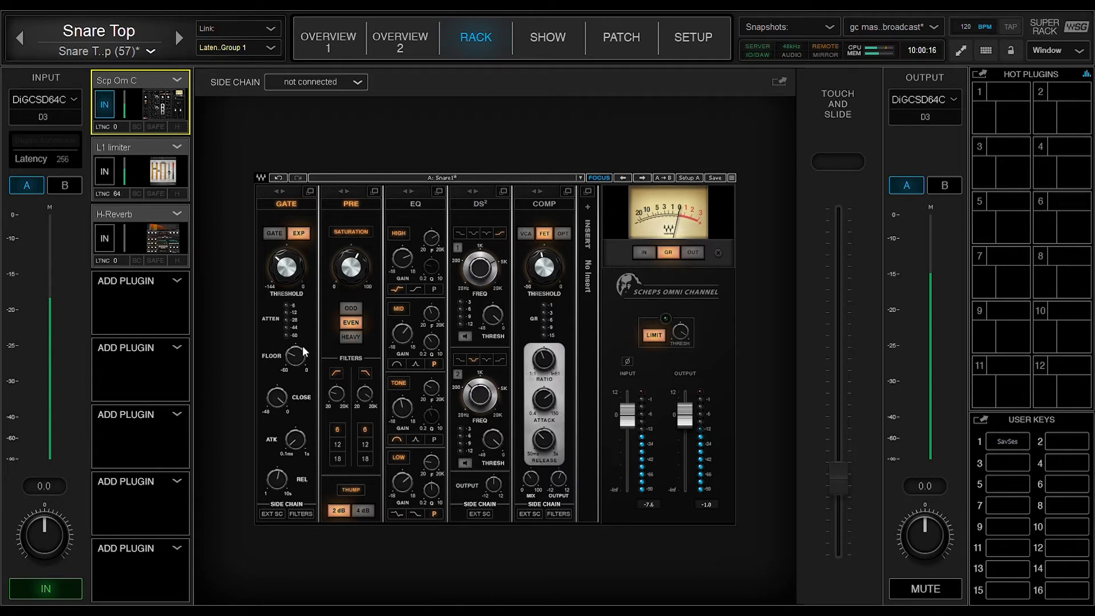
On the Snare Top's Scheps Omni Channel, compare PRE Thump off and on, and try its 4 dB setting against 2 dB
{"action": "left_click", "coordinate": [353, 494]}
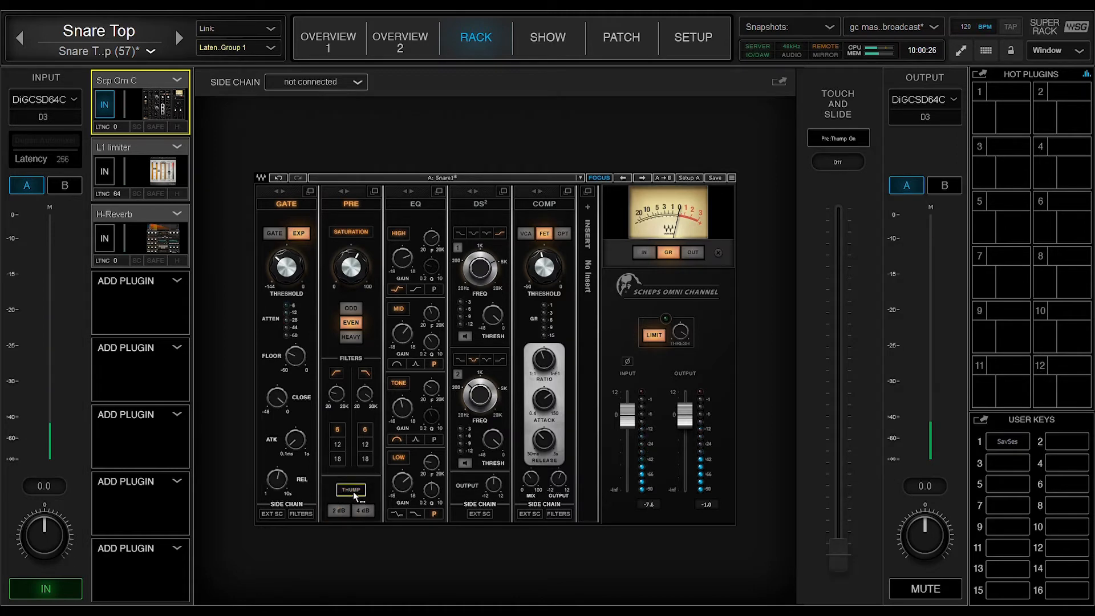
{"action": "left_click", "coordinate": [356, 492]}
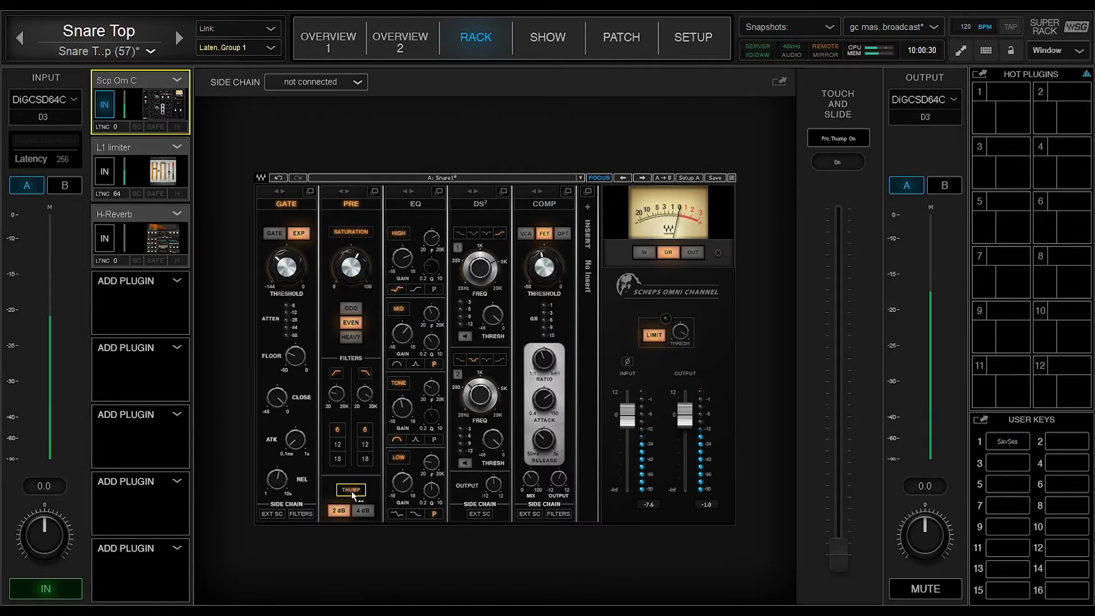
{"action": "left_click", "coordinate": [367, 510]}
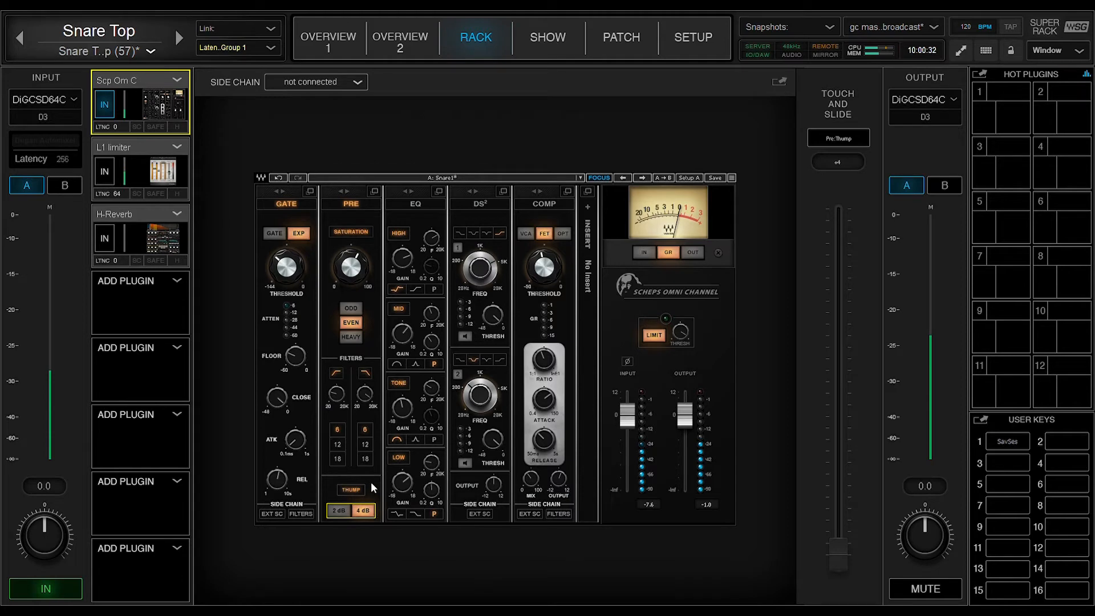
{"action": "left_click", "coordinate": [342, 510]}
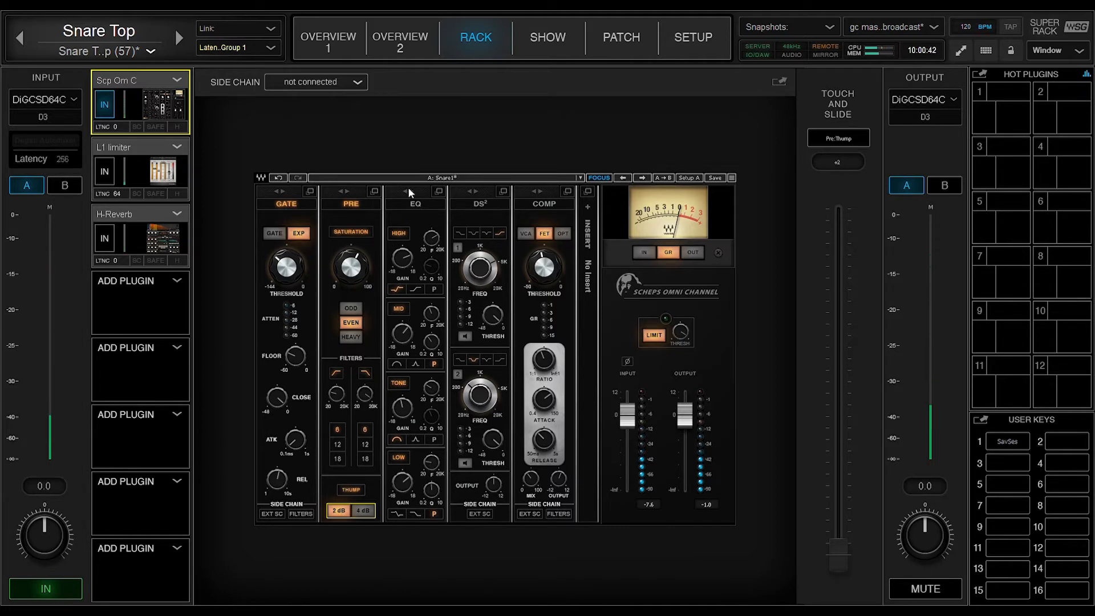
Enable the snare's EQ section and adjust the High band gain to 8.8 dB and the Mid band gain to 2.8 dB
{"action": "left_click", "coordinate": [424, 202]}
{"action": "mouse_move", "coordinate": [406, 258]}
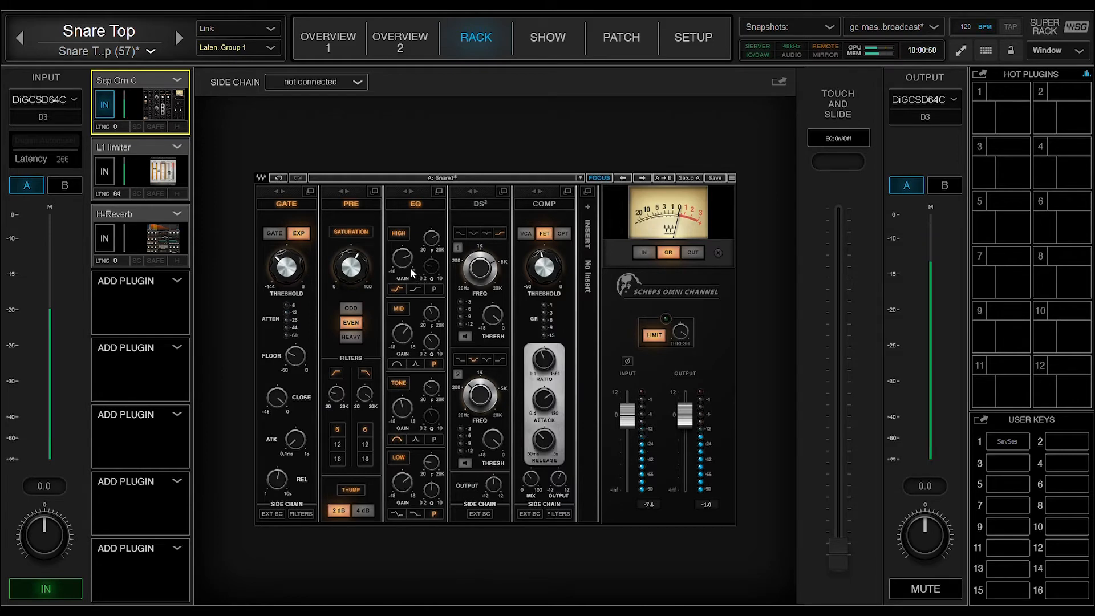
{"action": "mouse_move", "coordinate": [412, 255]}
{"action": "left_mouse_down"}
{"action": "mouse_move", "coordinate": [411, 274]}
{"action": "mouse_move", "coordinate": [412, 261]}
{"action": "left_mouse_up"}
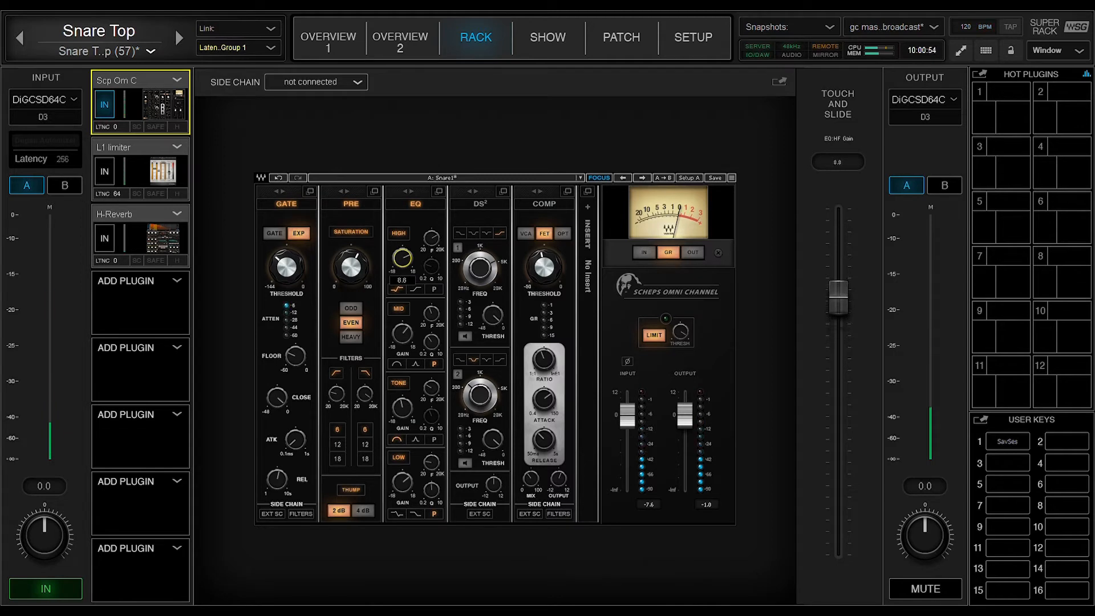
{"action": "left_click", "coordinate": [402, 333]}
{"action": "left_click_drag", "start_coordinate": [404, 334], "coordinate": [404, 332]}
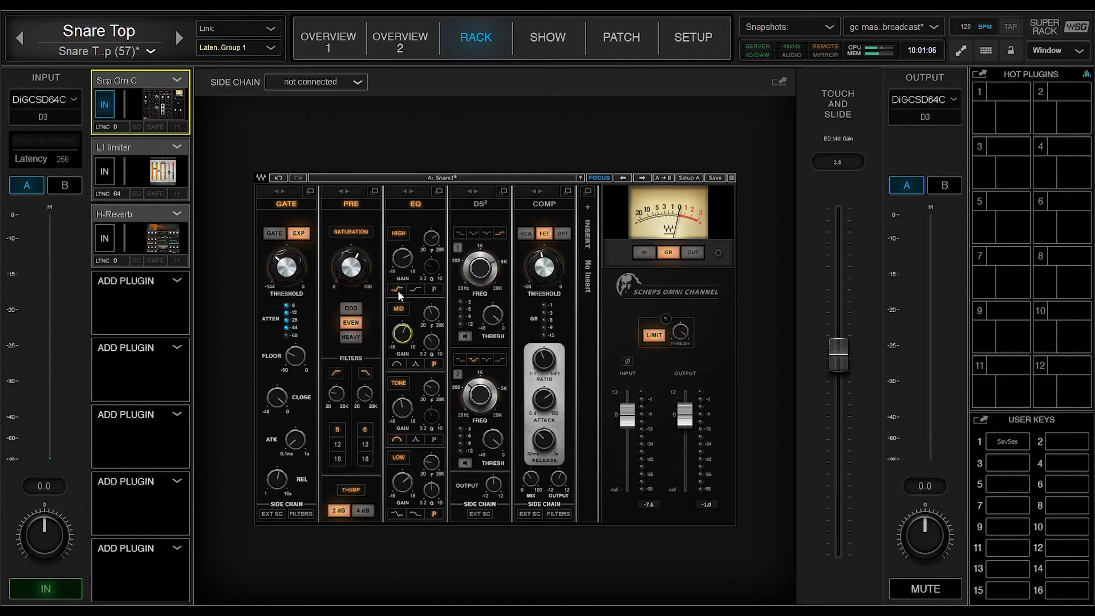
Adjust the EQ High band's frequency and try its alternative shelf and parametric filter types
{"action": "left_click", "coordinate": [429, 248]}
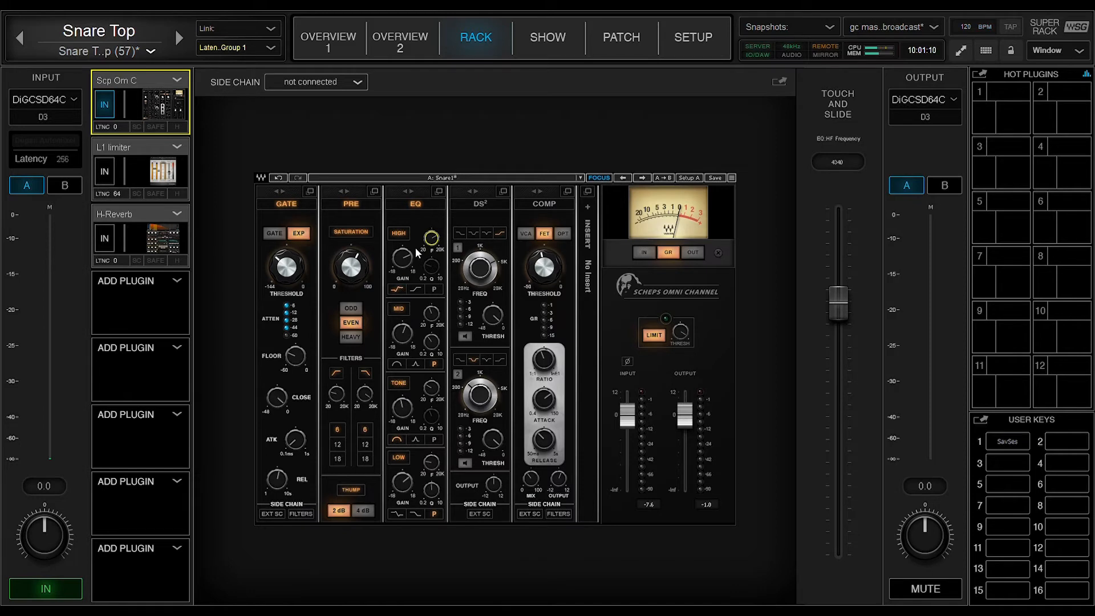
{"action": "left_click", "coordinate": [414, 287]}
{"action": "left_click", "coordinate": [435, 287]}
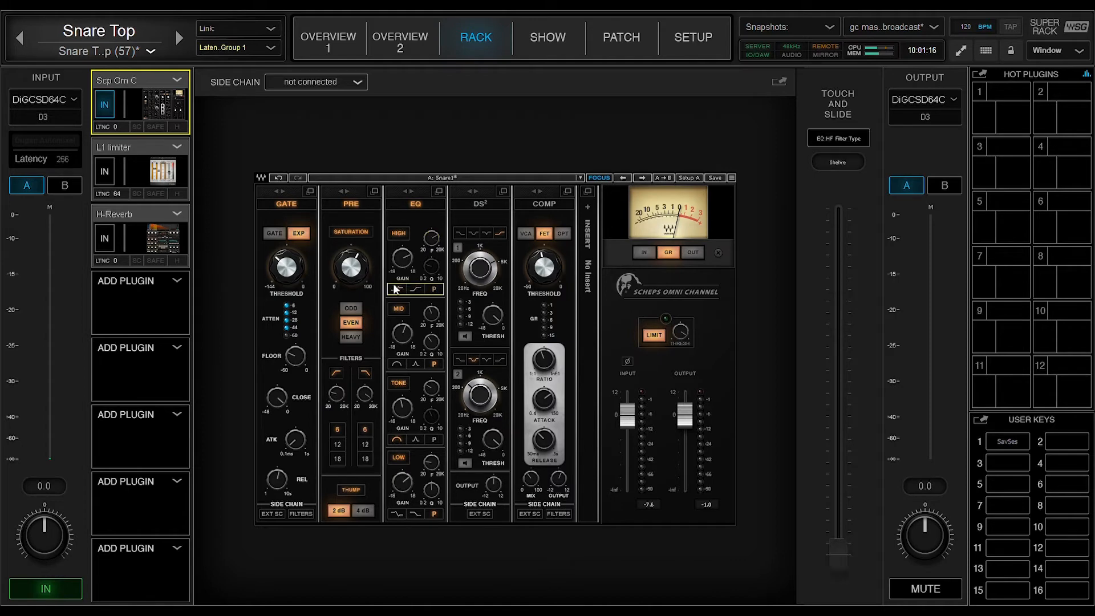
Audition the EQ Mid band's narrow and wide filter types and return it to Parametric
{"action": "left_click", "coordinate": [430, 364]}
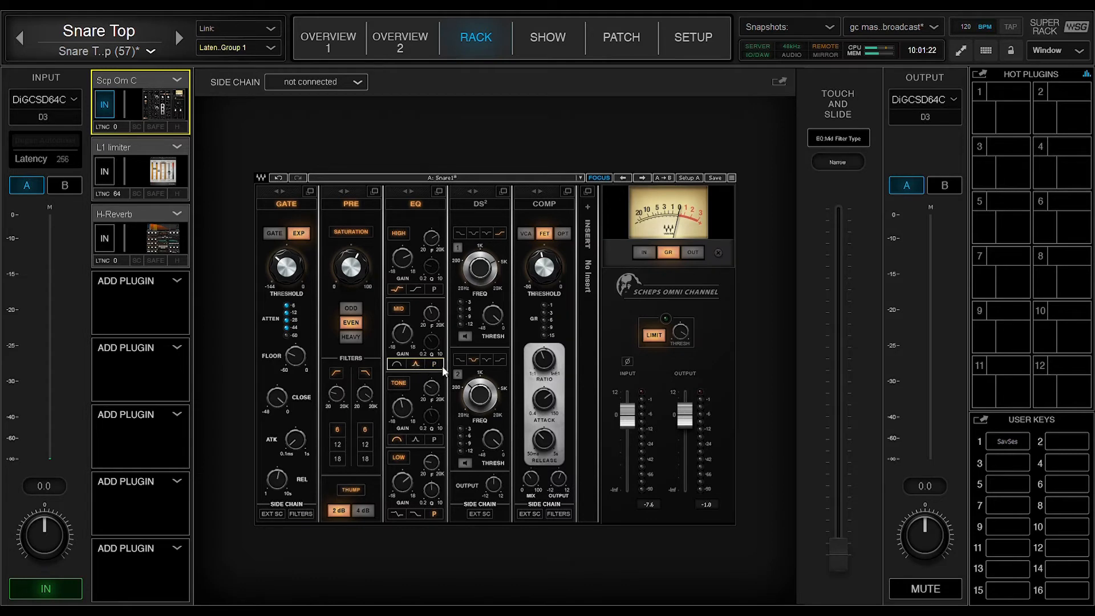
{"action": "left_click", "coordinate": [396, 364]}
{"action": "left_click", "coordinate": [433, 364]}
{"action": "left_click", "coordinate": [397, 364]}
{"action": "left_click", "coordinate": [433, 365]}
Adjust the EQ Tone band to 238 Hz with -1.7 dB gain, trying its Parametric and narrow types before restoring the wide bell
{"action": "left_click", "coordinate": [432, 390]}
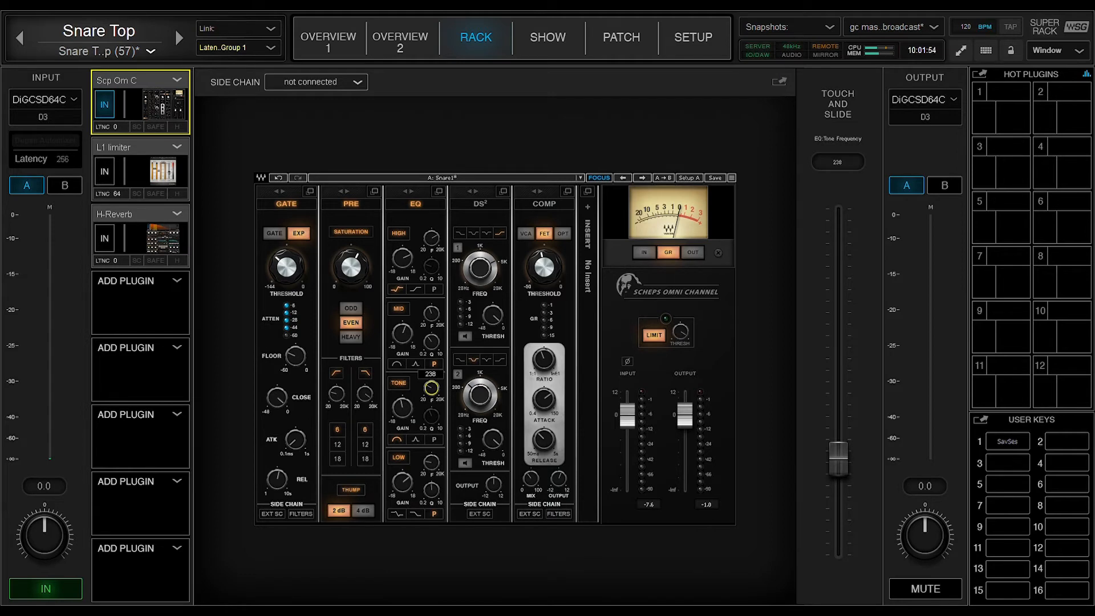
{"action": "left_click", "coordinate": [403, 414]}
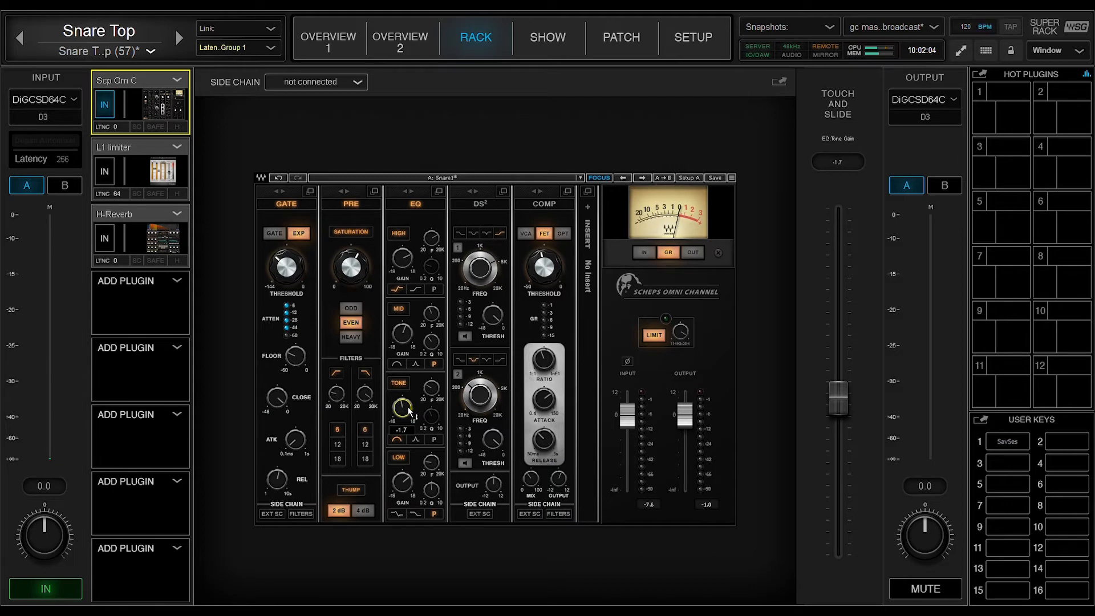
{"action": "left_click", "coordinate": [430, 440]}
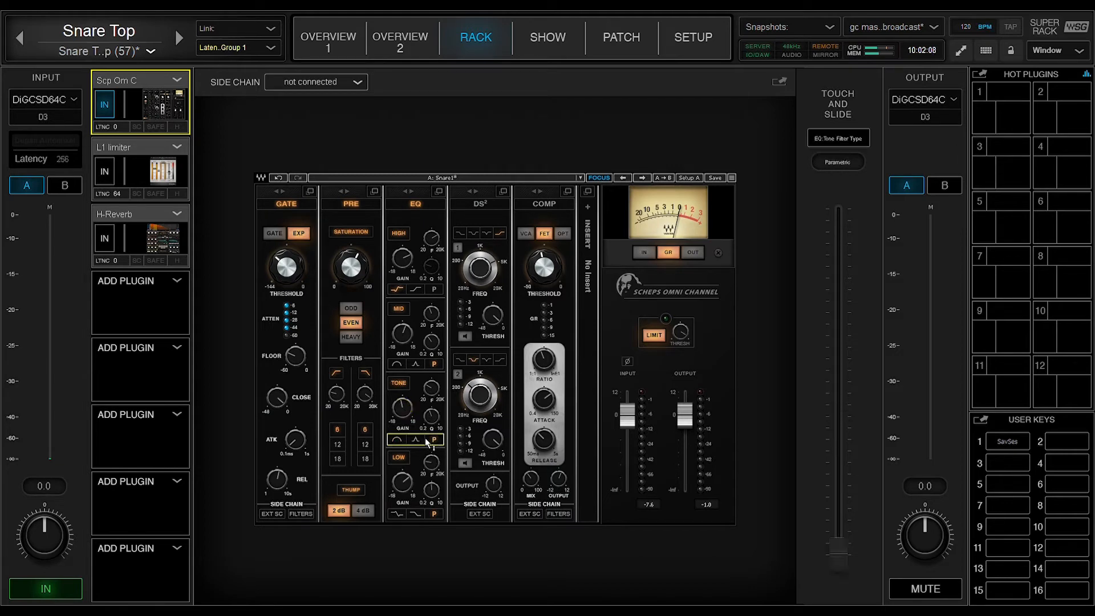
{"action": "left_click_drag", "start_coordinate": [429, 418], "coordinate": [423, 438]}
{"action": "left_click", "coordinate": [416, 440]}
{"action": "left_click", "coordinate": [402, 442]}
Adjust the EQ Low band to 6.8 dB gain and 117 Hz, trying its two shelf types and returning to Parametric
{"action": "left_click", "coordinate": [409, 488]}
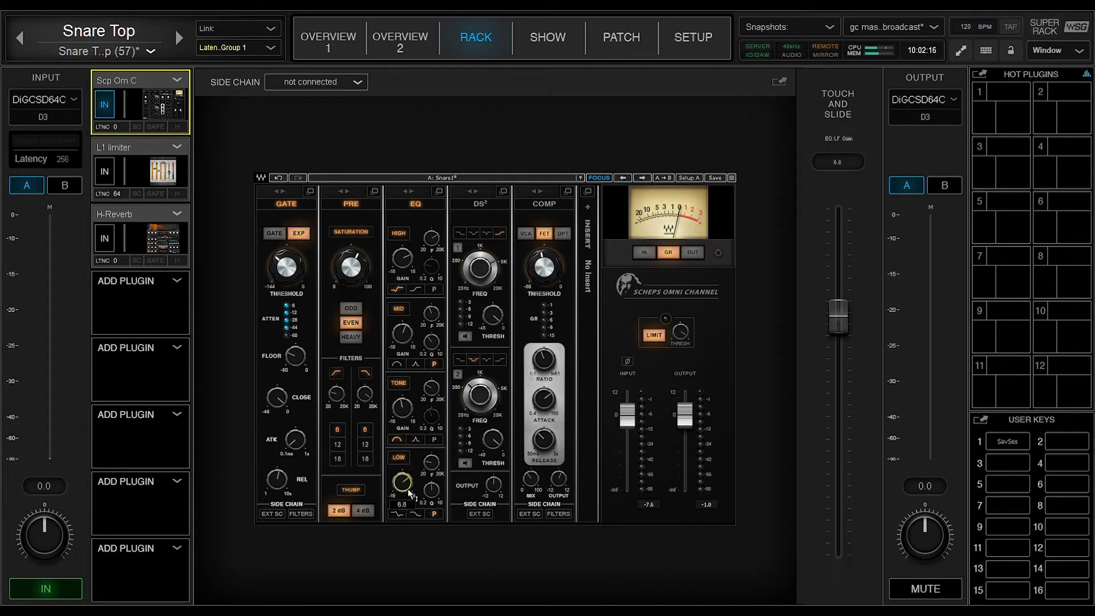
{"action": "left_click", "coordinate": [412, 514]}
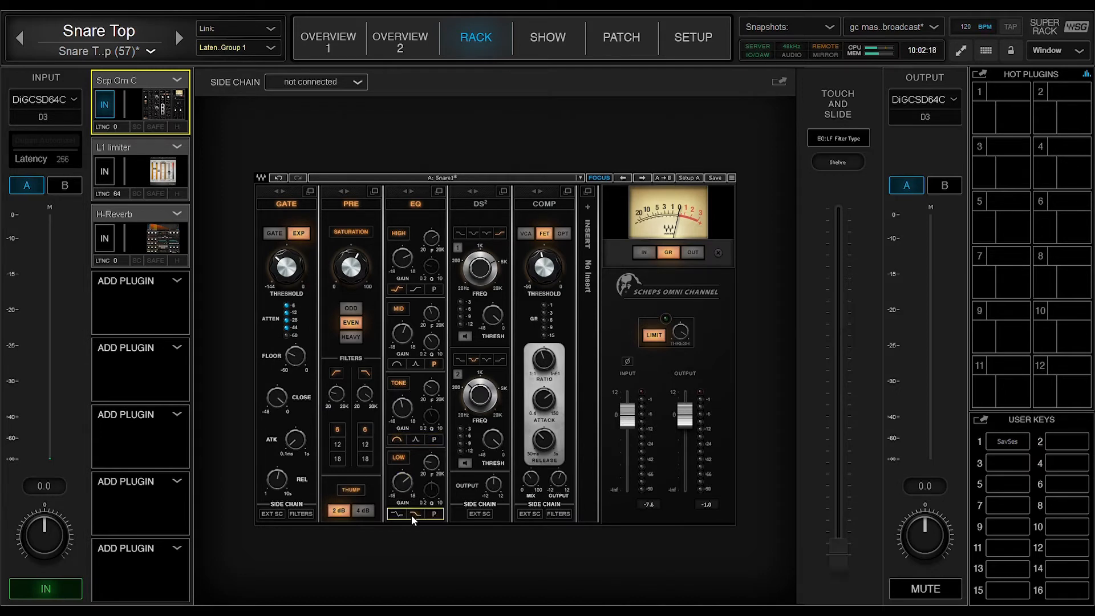
{"action": "left_click", "coordinate": [398, 513]}
{"action": "left_click", "coordinate": [433, 461]}
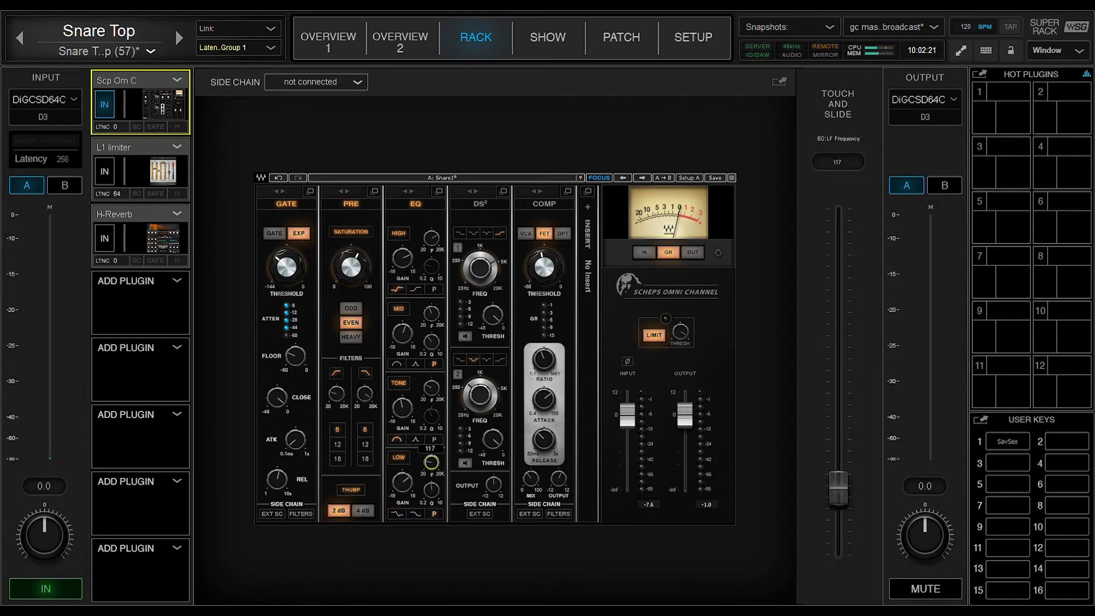
{"action": "left_click", "coordinate": [431, 465]}
Enable the DS² section with its first band and adjust that band's frequency to about 4.4 kHz
{"action": "left_click", "coordinate": [484, 203]}
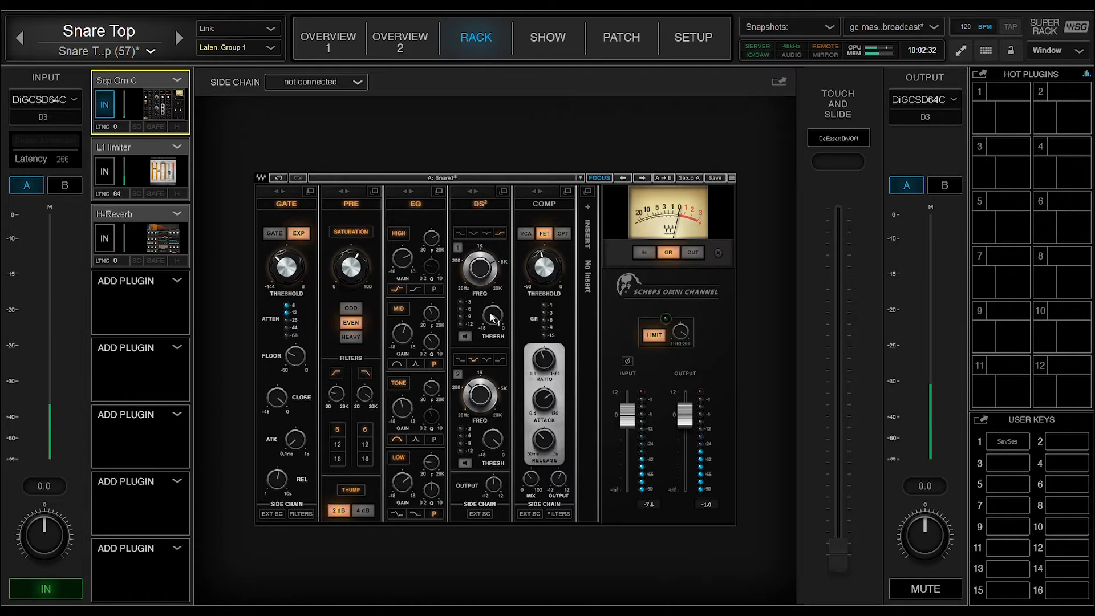
{"action": "mouse_move", "coordinate": [494, 329]}
{"action": "left_click", "coordinate": [481, 267]}
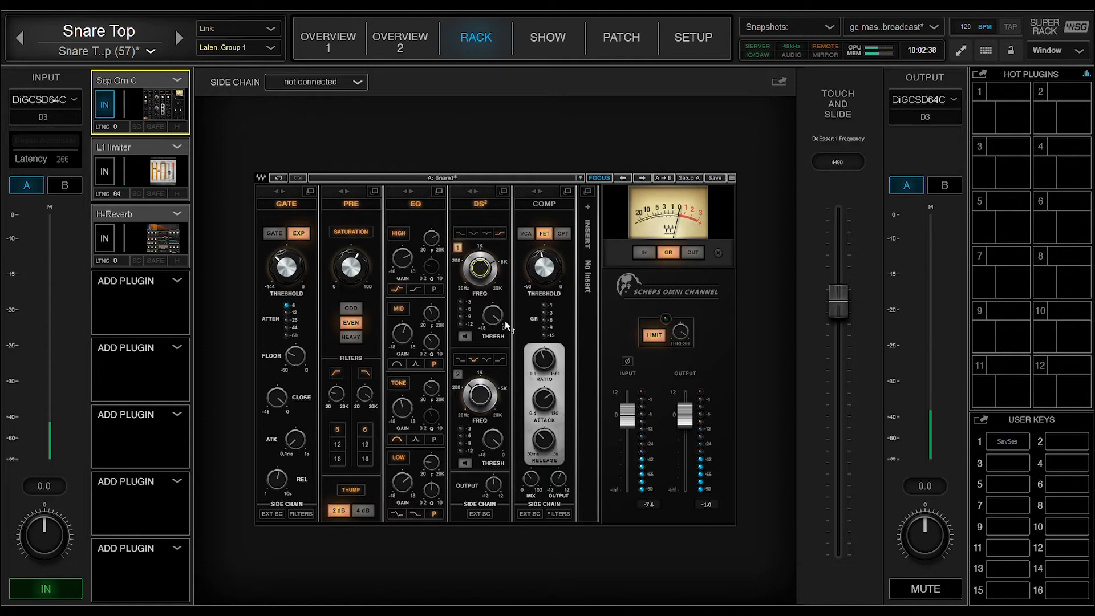
Bypass the EQ, compare DS² off and on, and set the first DS² band's threshold to -25.4
{"action": "left_click", "coordinate": [413, 203]}
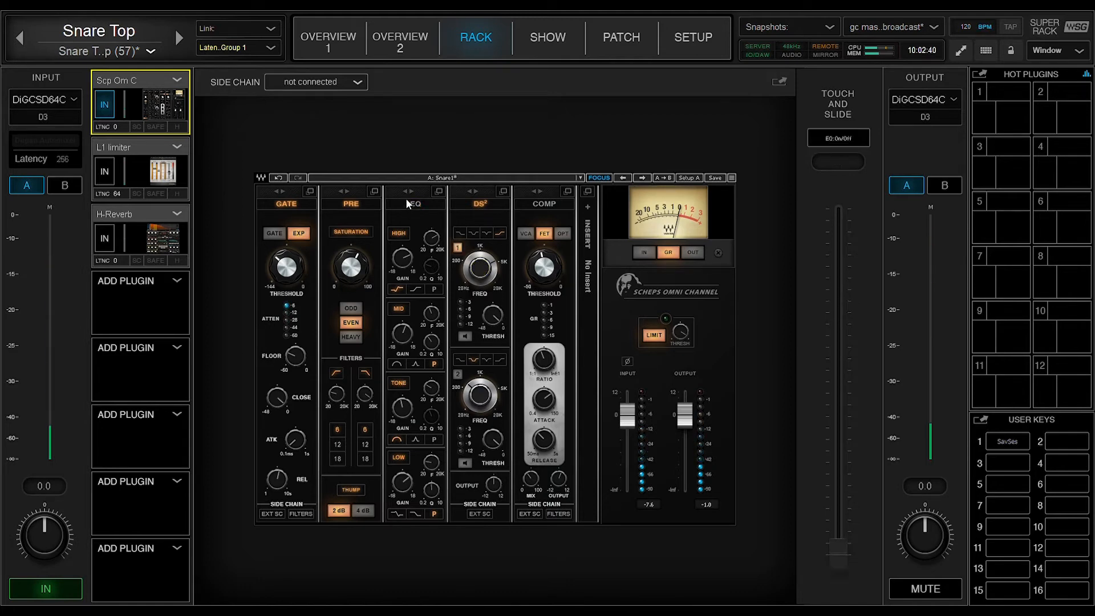
{"action": "left_click_drag", "start_coordinate": [483, 273], "coordinate": [506, 322]}
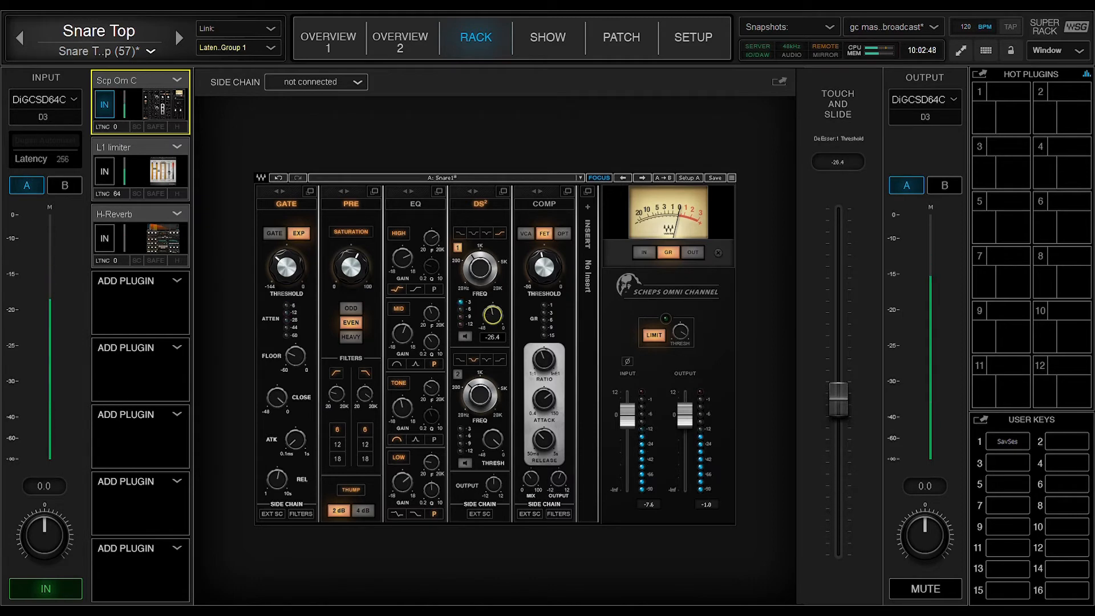
{"action": "left_click", "coordinate": [478, 205]}
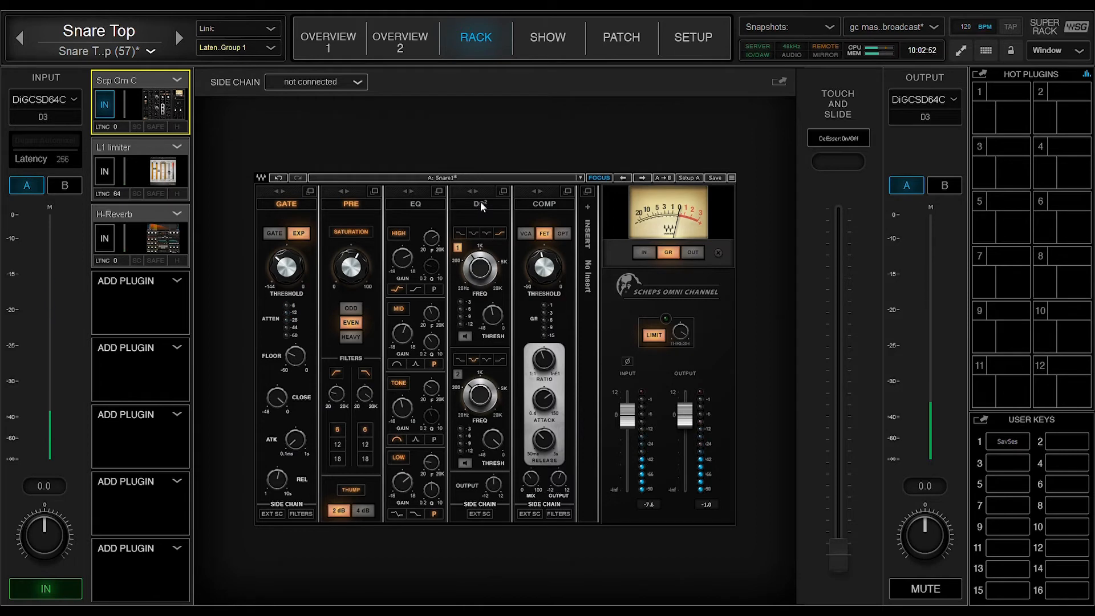
{"action": "left_click", "coordinate": [480, 203]}
{"action": "left_click_drag", "start_coordinate": [493, 316], "coordinate": [494, 317]}
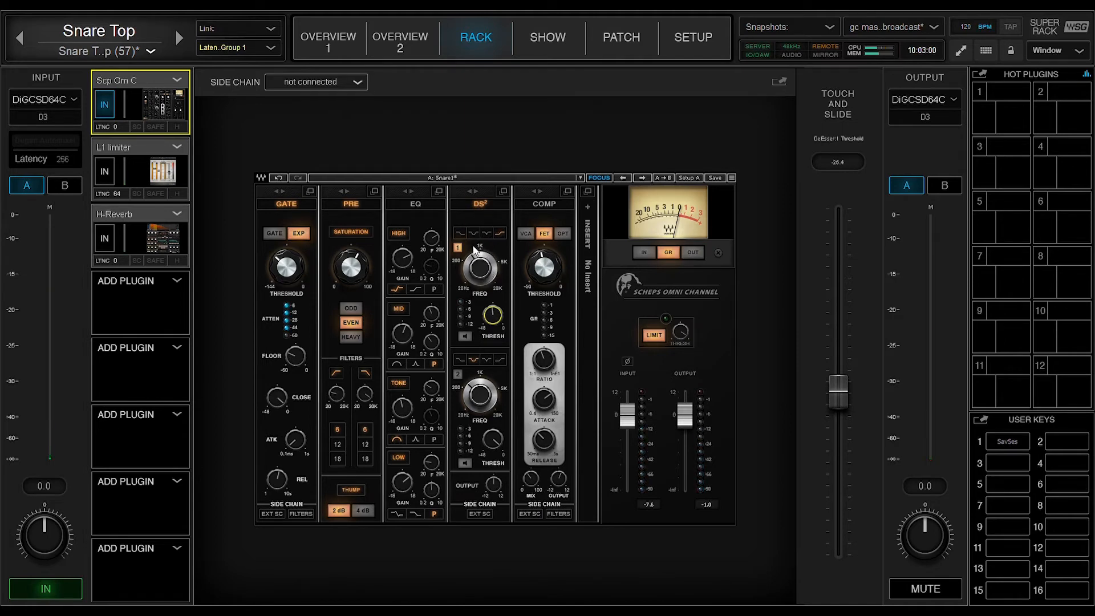
Audition the first DS² band's filter types, including Notch, and choose Bell
{"action": "left_click", "coordinate": [496, 231]}
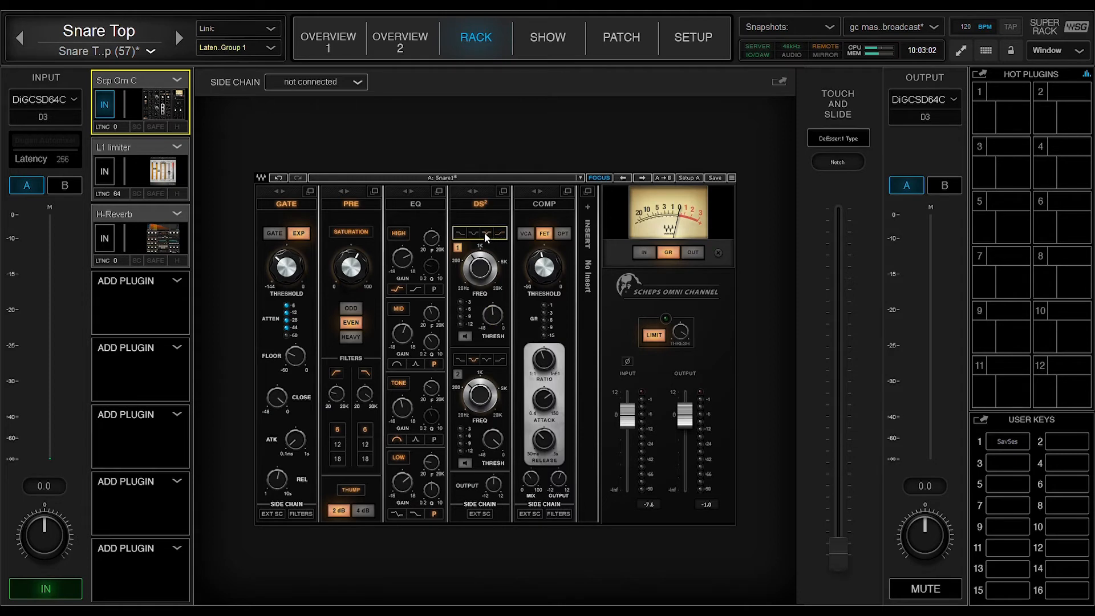
{"action": "left_click", "coordinate": [486, 233]}
{"action": "left_click", "coordinate": [475, 233]}
{"action": "left_click", "coordinate": [460, 233]}
{"action": "left_click", "coordinate": [486, 233]}
{"action": "left_click", "coordinate": [474, 234]}
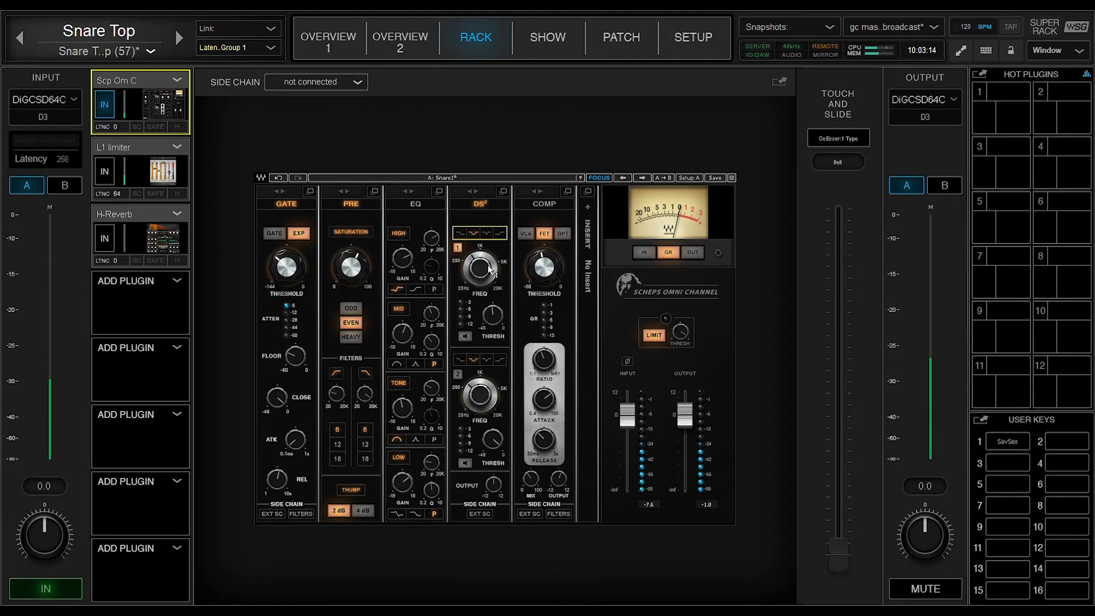
Compare DS² off and on with the Bell type and set the first band's threshold to -28.1
{"action": "left_click", "coordinate": [477, 201]}
{"action": "left_click", "coordinate": [478, 201]}
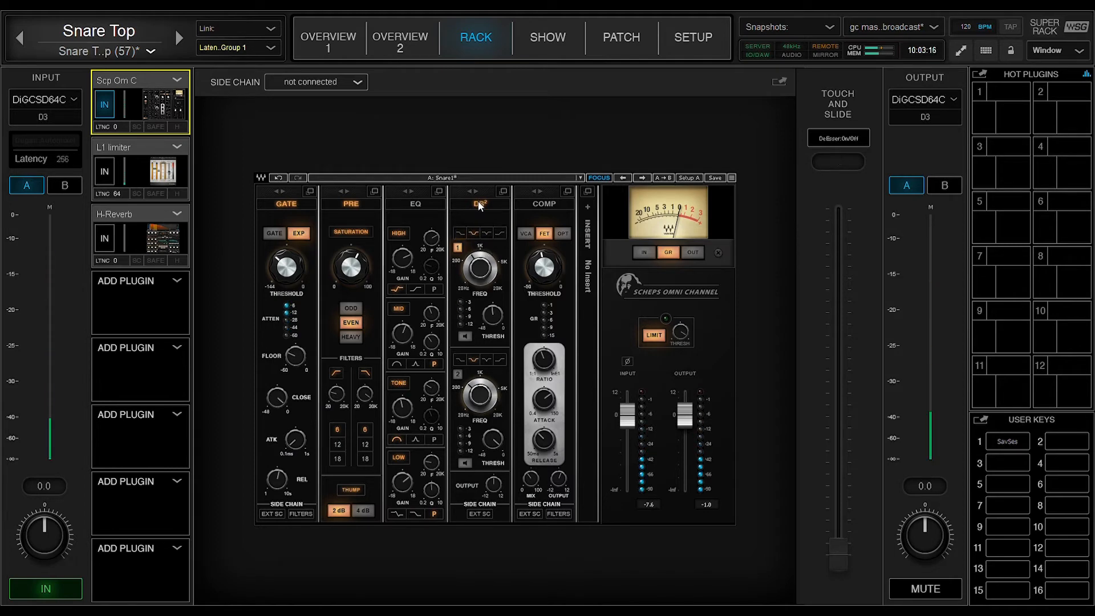
{"action": "left_click", "coordinate": [499, 318]}
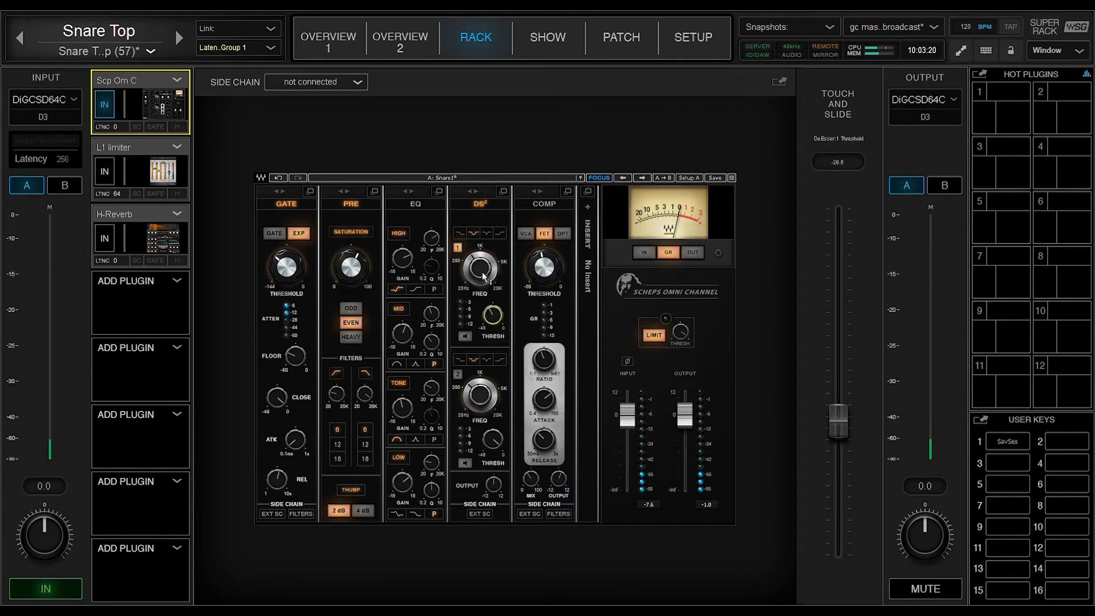
{"action": "left_click_drag", "start_coordinate": [490, 318], "coordinate": [490, 311]}
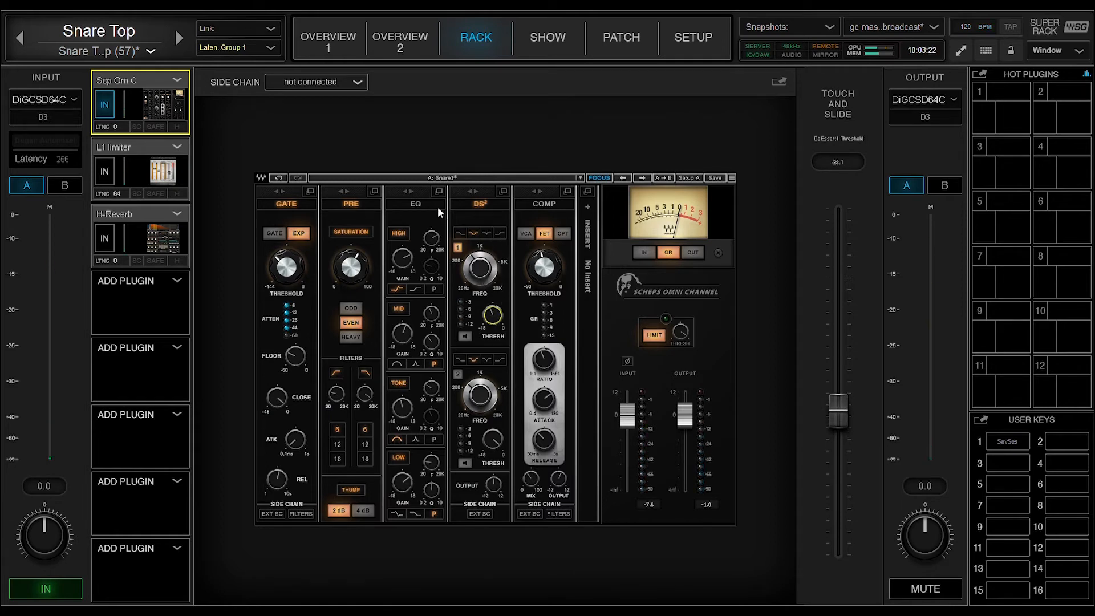
Turn the snare's EQ section back on and bypass DS²
{"action": "left_click", "coordinate": [416, 204]}
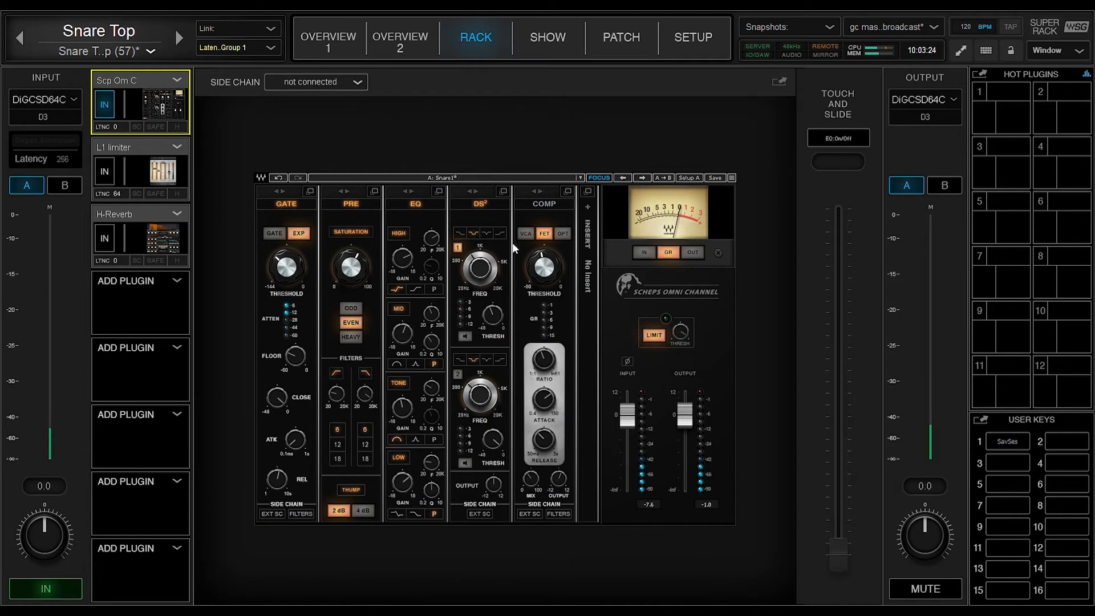
{"action": "left_click", "coordinate": [484, 206]}
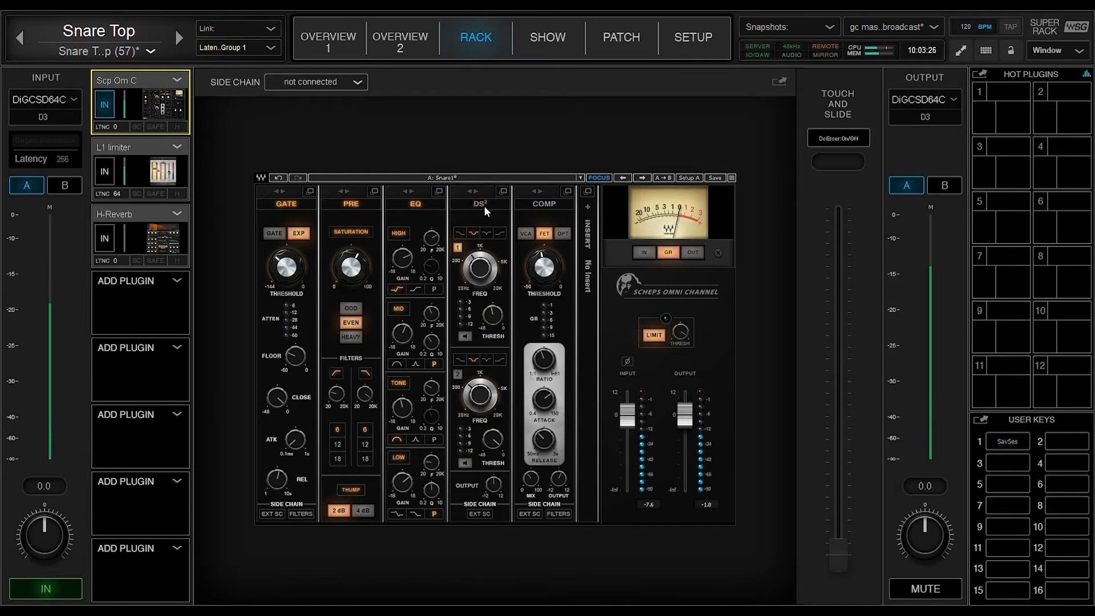
Re-enable DS² and tune its first band with the band monitor, setting the frequency to 689 and the threshold to -25.0
{"action": "left_click", "coordinate": [481, 269]}
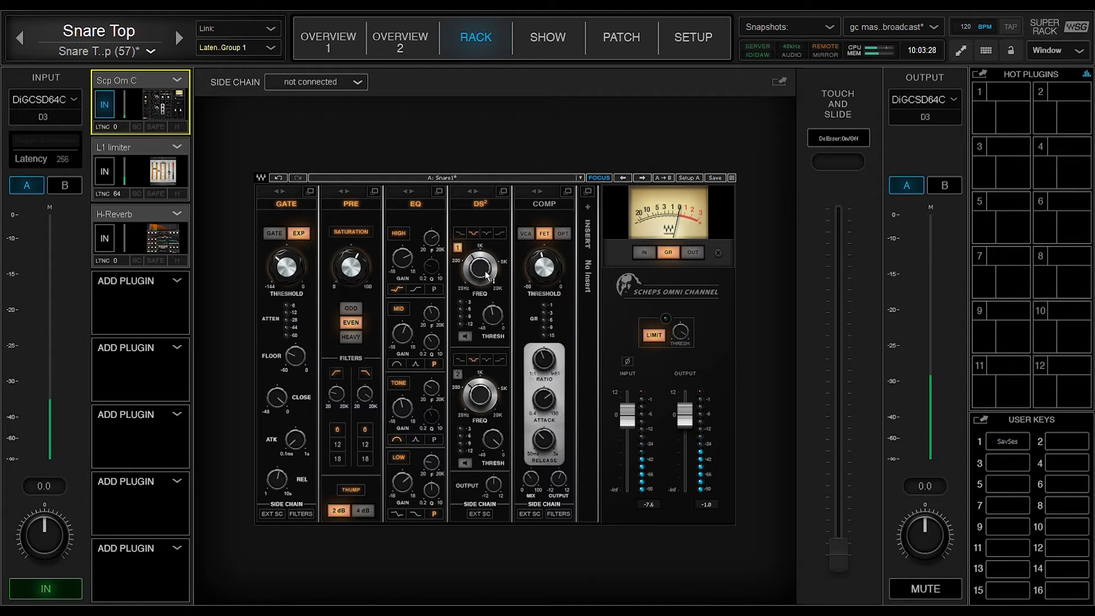
{"action": "left_click", "coordinate": [466, 337]}
{"action": "mouse_move", "coordinate": [480, 268]}
{"action": "left_mouse_down"}
{"action": "mouse_move", "coordinate": [480, 279]}
{"action": "mouse_move", "coordinate": [480, 267]}
{"action": "left_mouse_up"}
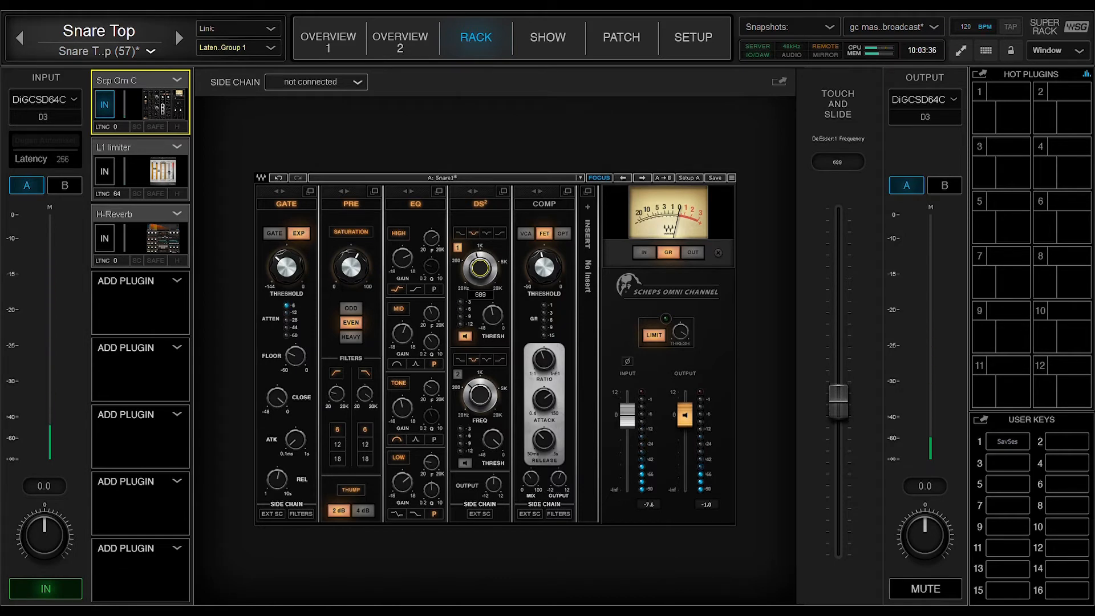
{"action": "left_click", "coordinate": [465, 336]}
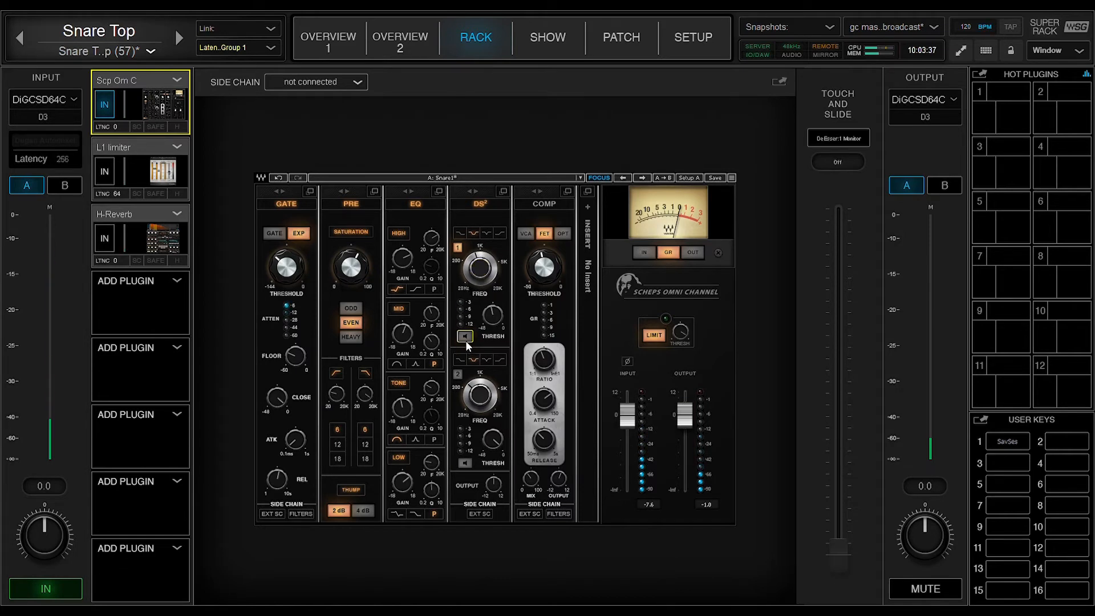
{"action": "left_click", "coordinate": [486, 319]}
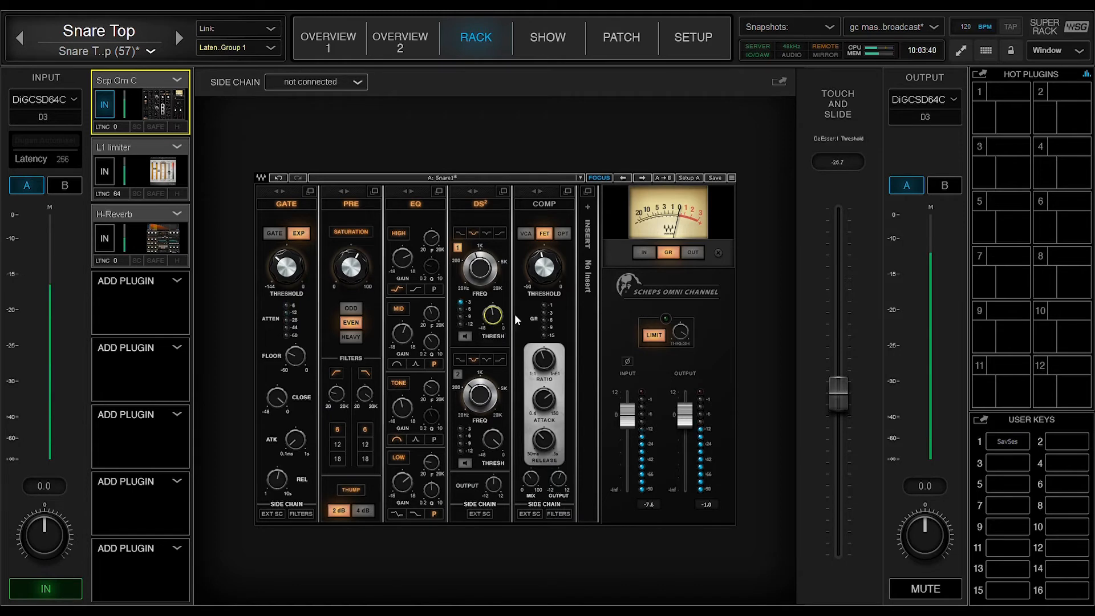
{"action": "left_click_drag", "start_coordinate": [491, 326], "coordinate": [491, 324]}
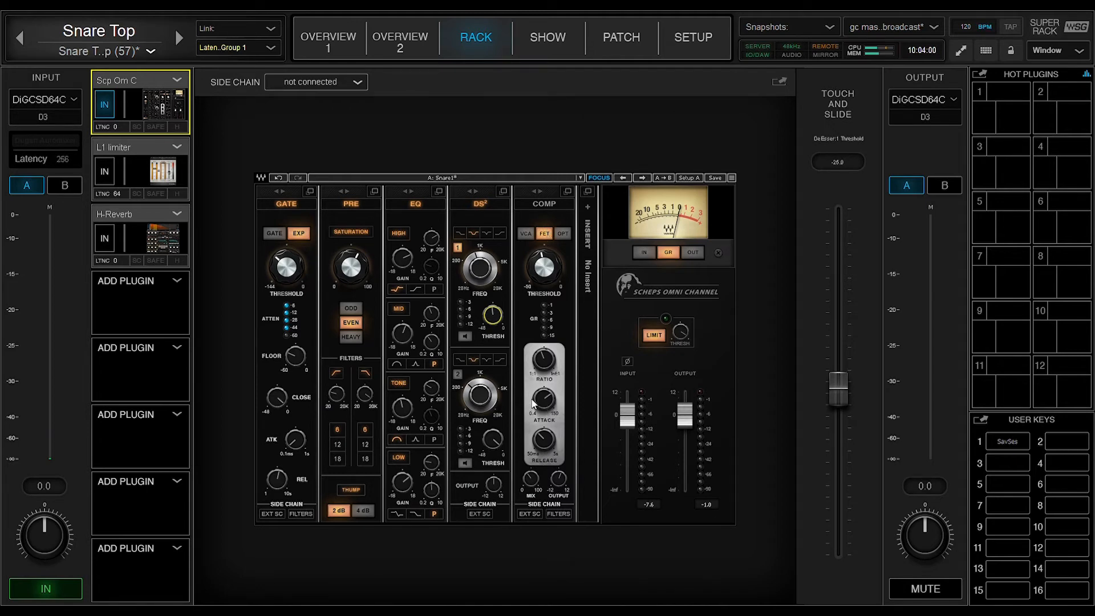
Try the snare compressor's VCA and Opt types and return it to FET
{"action": "left_click", "coordinate": [525, 233]}
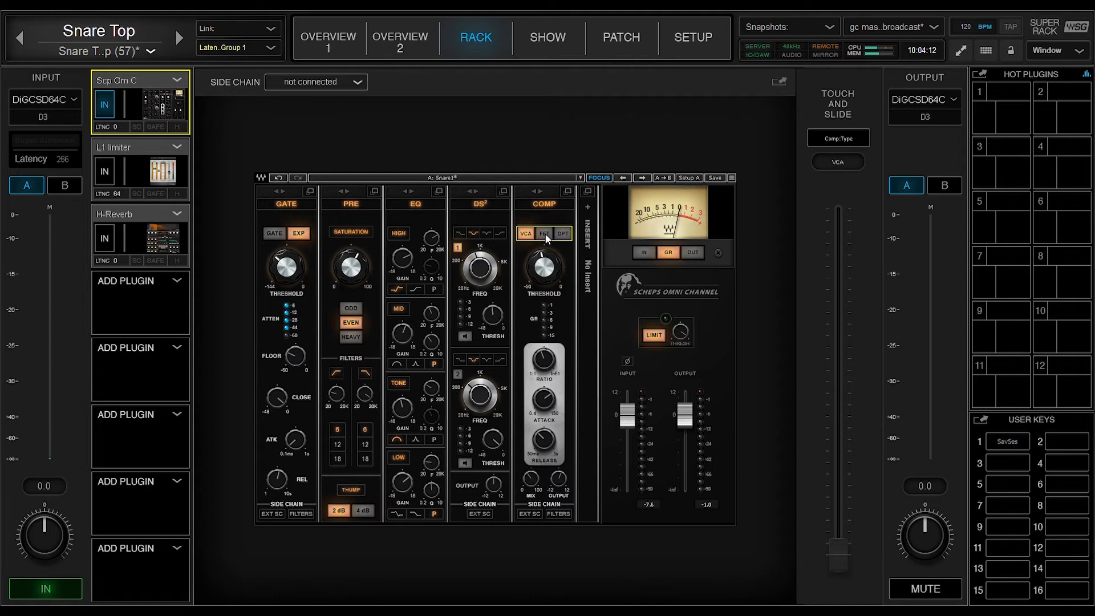
{"action": "left_click", "coordinate": [561, 234]}
{"action": "mouse_move", "coordinate": [544, 271]}
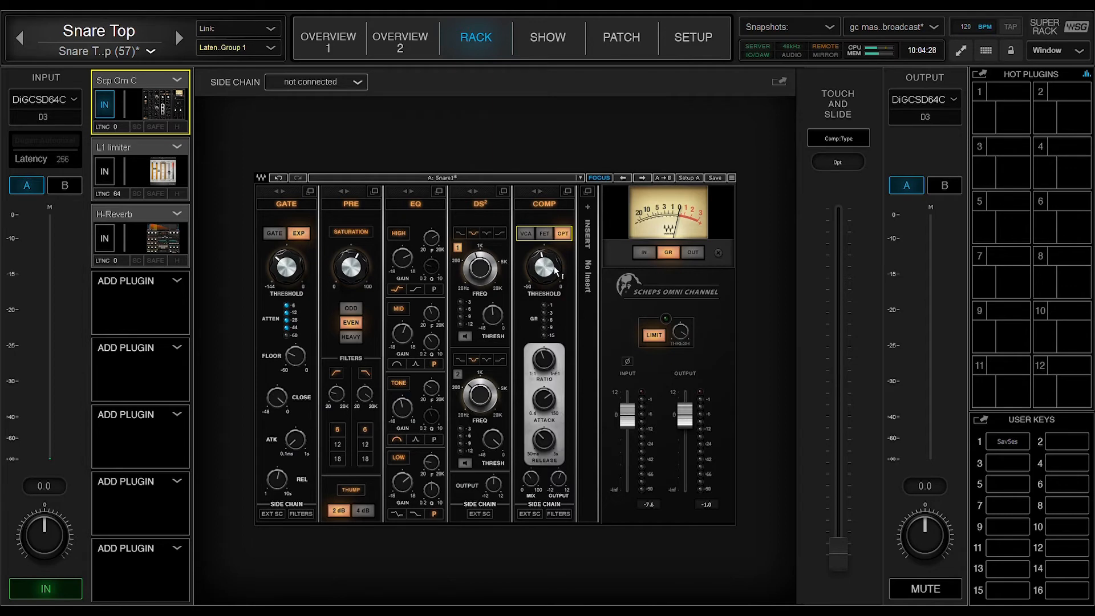
{"action": "left_click", "coordinate": [545, 233]}
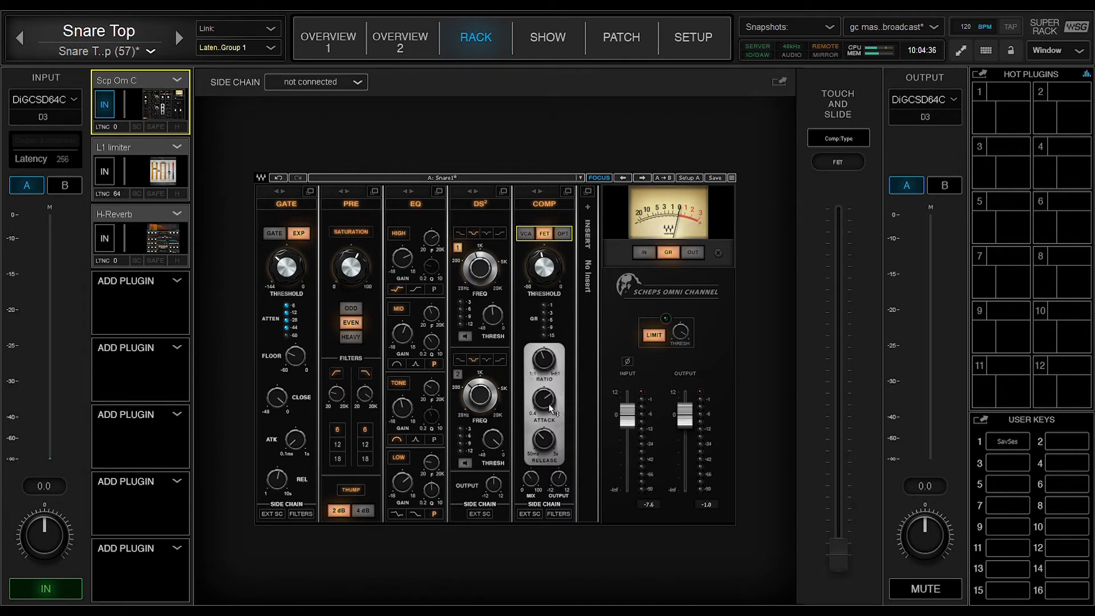
Lower the snare compressor's threshold slightly and use a ratio of 4.0:1
{"action": "left_click", "coordinate": [546, 276]}
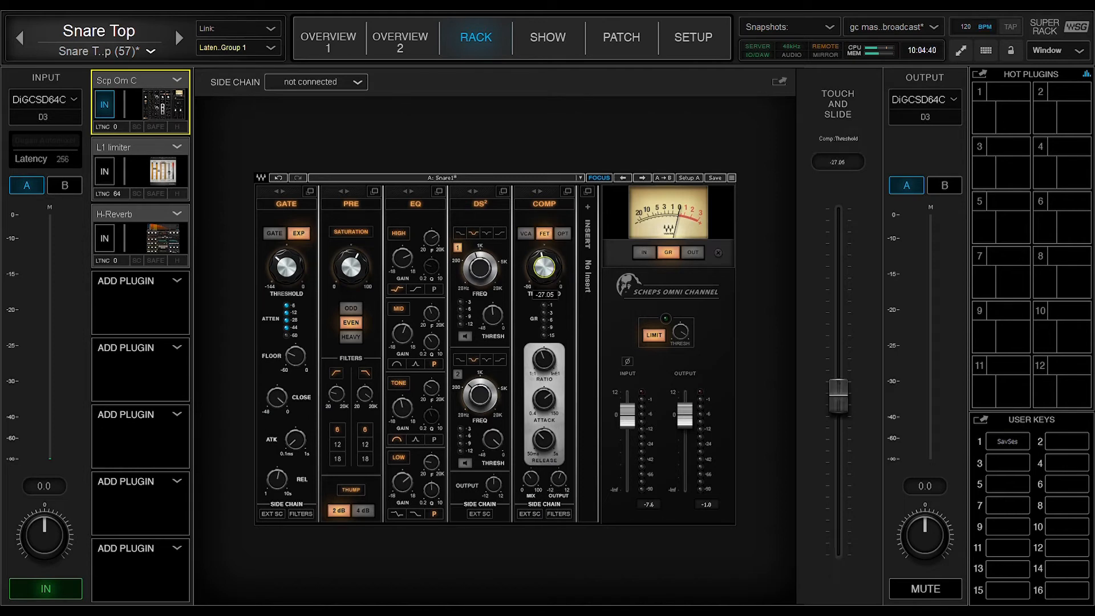
{"action": "mouse_move", "coordinate": [838, 395]}
{"action": "left_mouse_down"}
{"action": "mouse_move", "coordinate": [838, 547]}
{"action": "mouse_move", "coordinate": [837, 213]}
{"action": "mouse_move", "coordinate": [837, 405]}
{"action": "left_mouse_up"}
{"action": "left_click", "coordinate": [543, 359]}
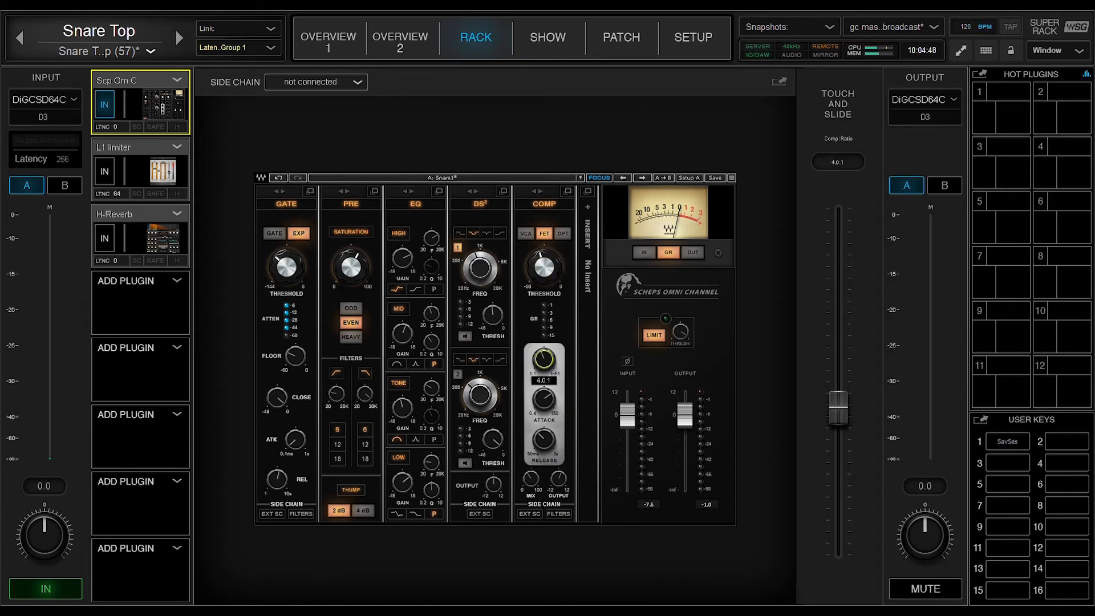
Keep the compressor on FET and set its attack to 22.52 and its release to 225.9
{"action": "left_click", "coordinate": [543, 399]}
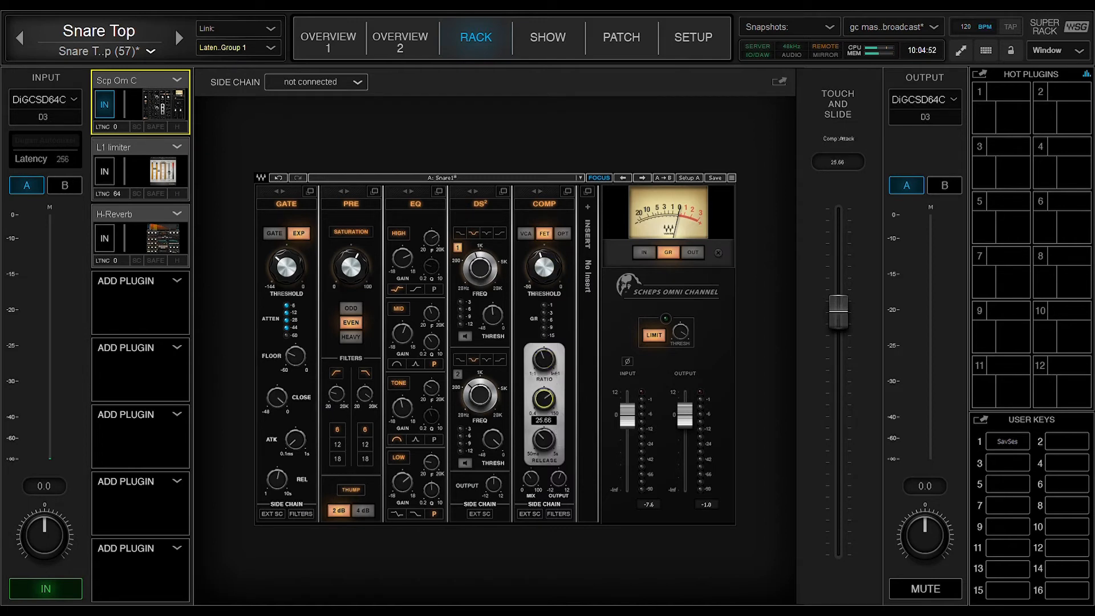
{"action": "left_click_drag", "start_coordinate": [552, 400], "coordinate": [552, 402]}
{"action": "left_click", "coordinate": [544, 232]}
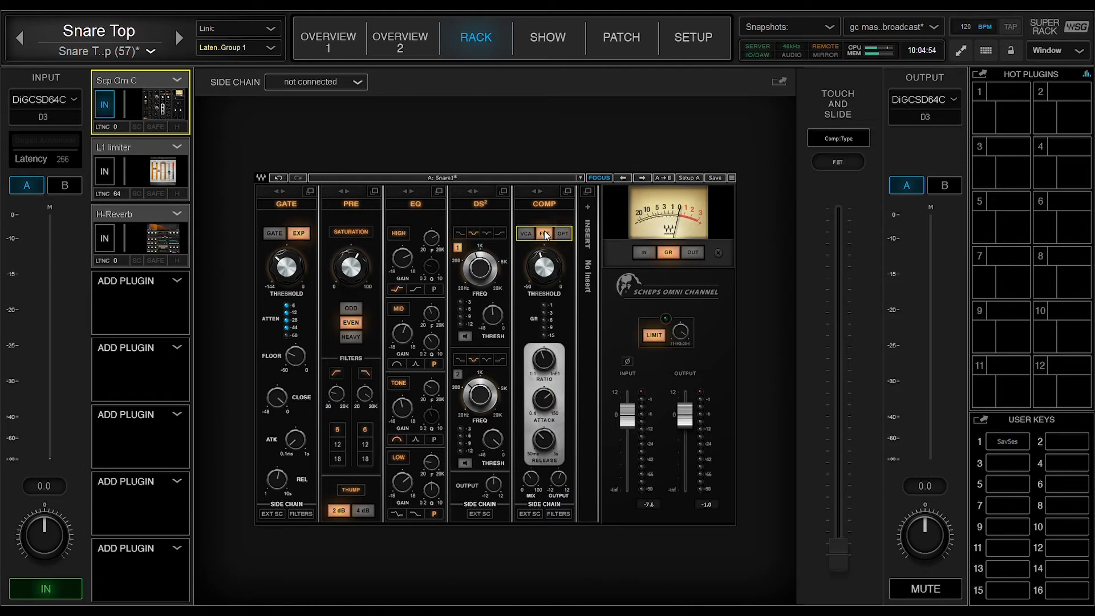
{"action": "left_click_drag", "start_coordinate": [541, 395], "coordinate": [540, 402]}
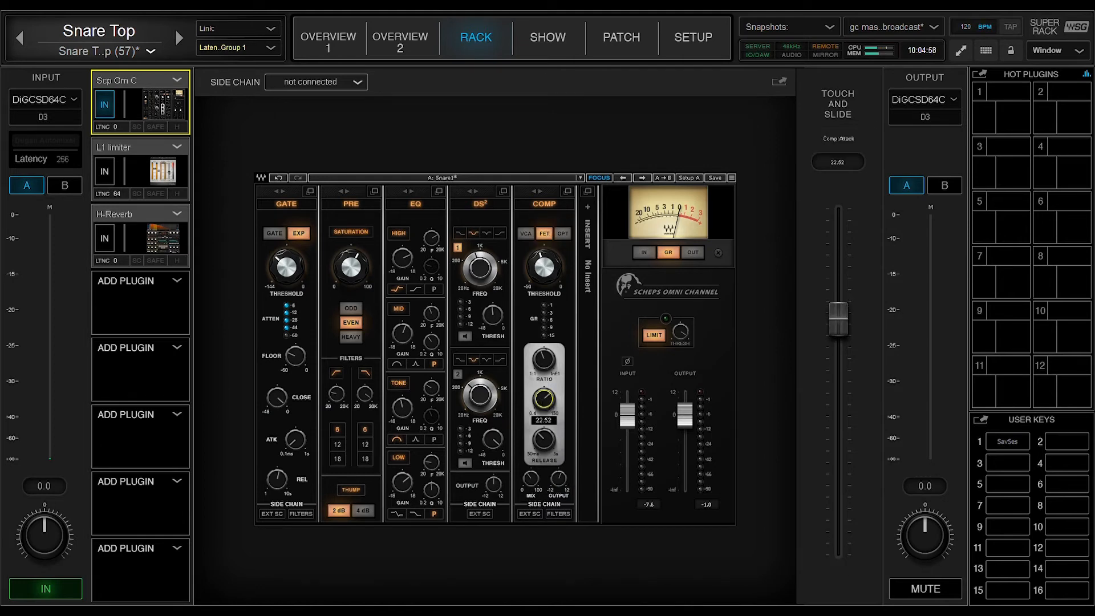
{"action": "left_click", "coordinate": [543, 439]}
{"action": "left_click_drag", "start_coordinate": [544, 439], "coordinate": [544, 439]}
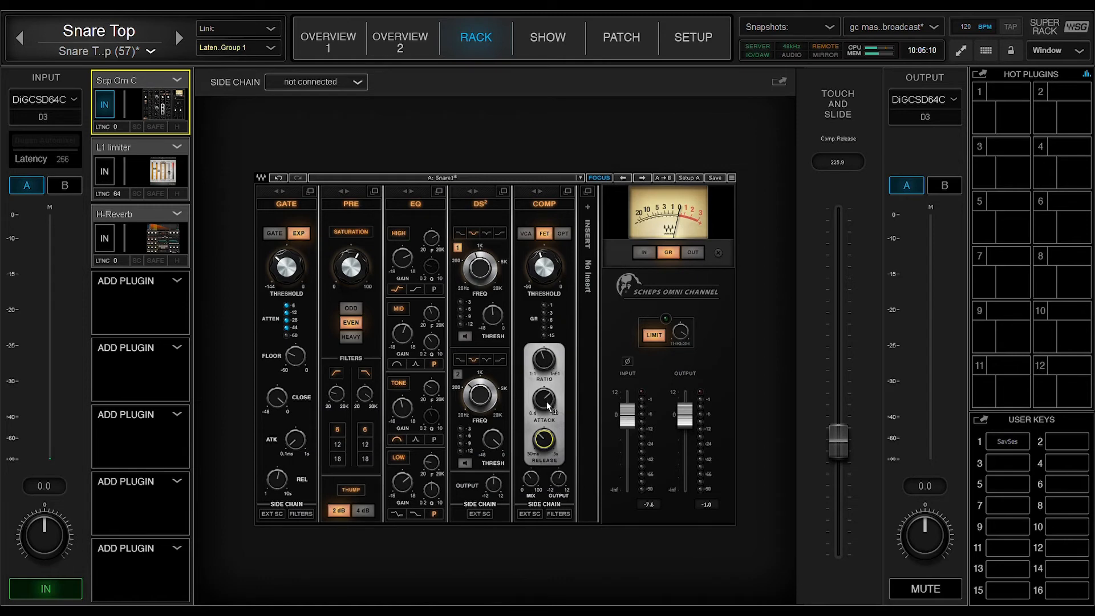
Sweep the compressor's mix between the 100.0 and 0.0 extremes and set it to 49.7
{"action": "mouse_move", "coordinate": [547, 403]}
{"action": "left_click", "coordinate": [530, 479]}
{"action": "left_click_drag", "start_coordinate": [531, 482], "coordinate": [531, 448]}
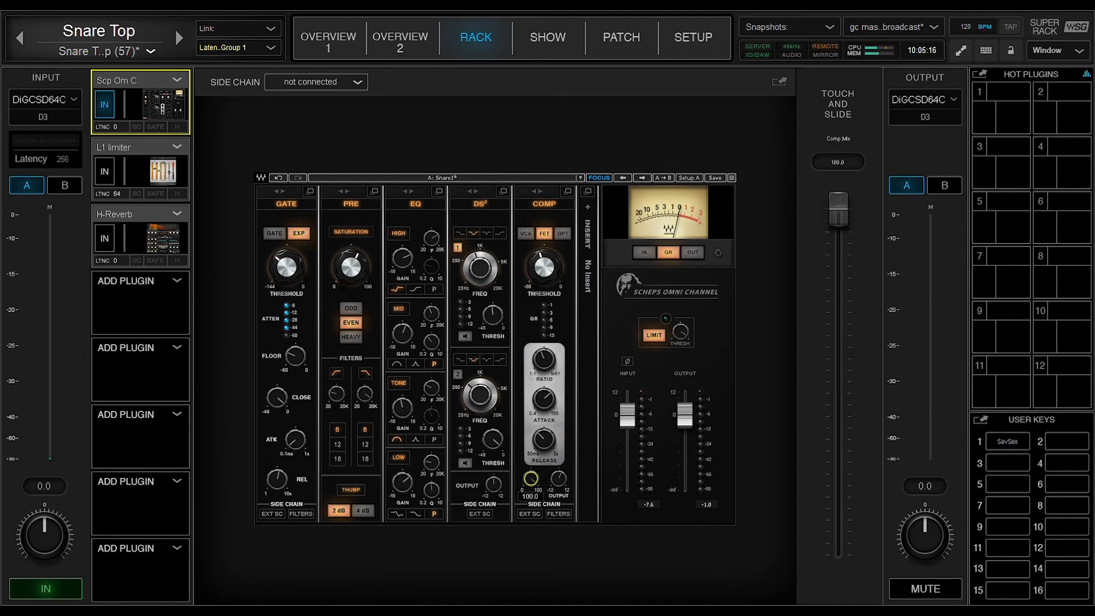
{"action": "left_click", "coordinate": [535, 482]}
{"action": "left_click_drag", "start_coordinate": [532, 481], "coordinate": [532, 542]}
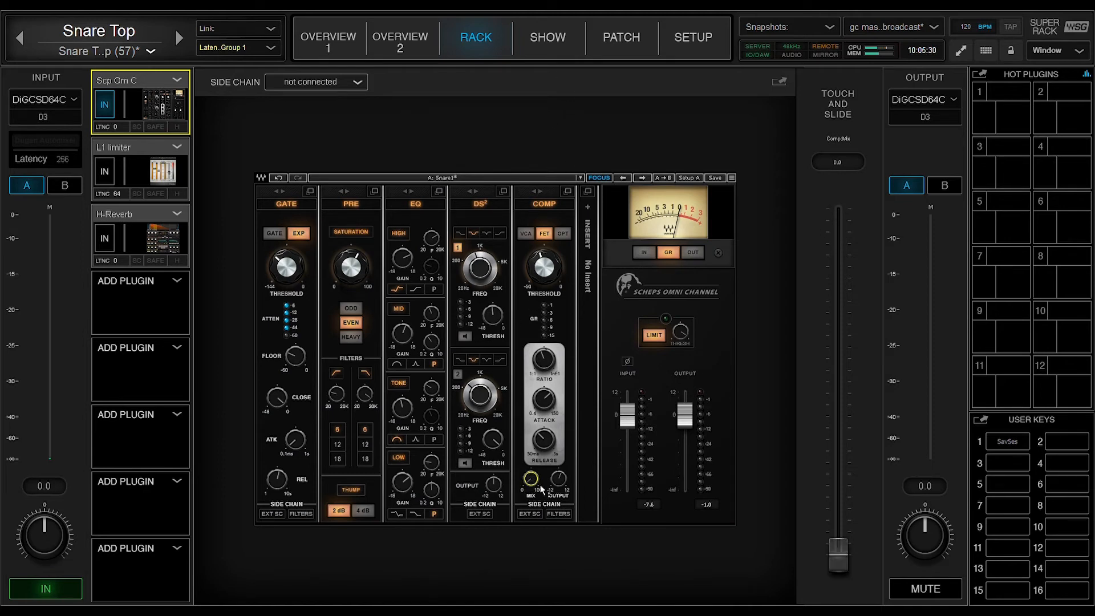
{"action": "left_click_drag", "start_coordinate": [537, 483], "coordinate": [537, 482]}
{"action": "left_click_drag", "start_coordinate": [535, 484], "coordinate": [535, 444]}
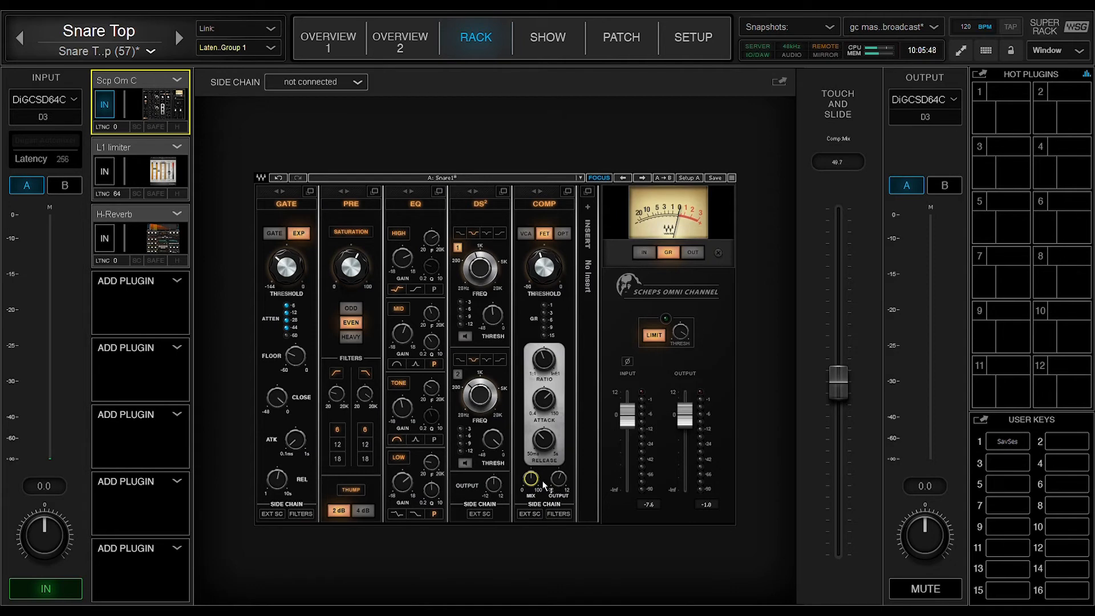
Raise the compressor's output gain to 1.0 and on to 2.0, and set its threshold to -28.40
{"action": "left_click_drag", "start_coordinate": [556, 477], "coordinate": [556, 469]}
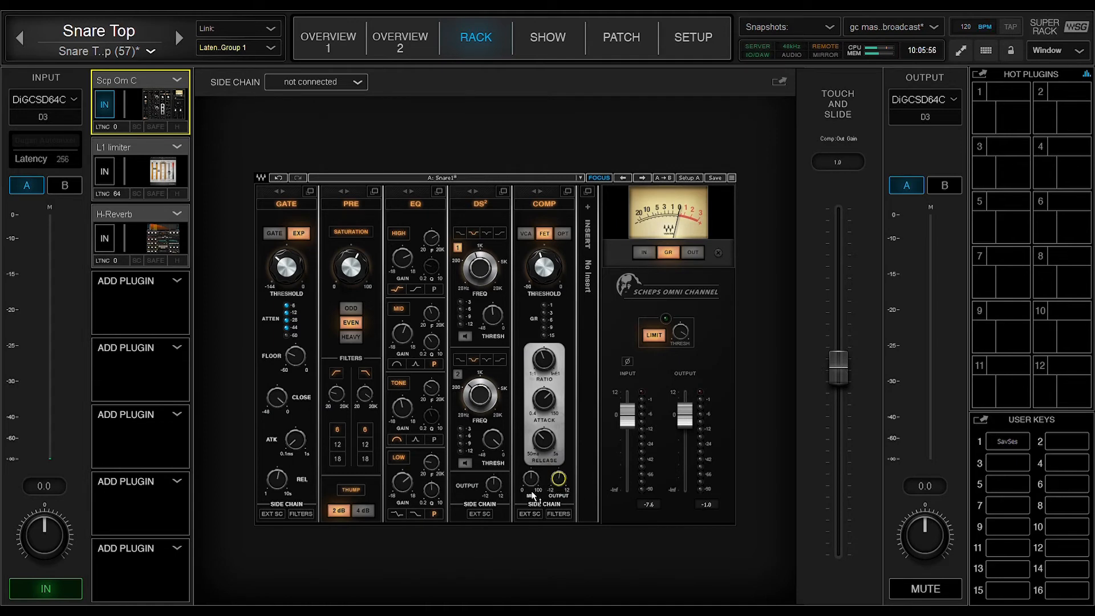
{"action": "mouse_move", "coordinate": [534, 482]}
{"action": "left_click_drag", "start_coordinate": [534, 479], "coordinate": [559, 470]}
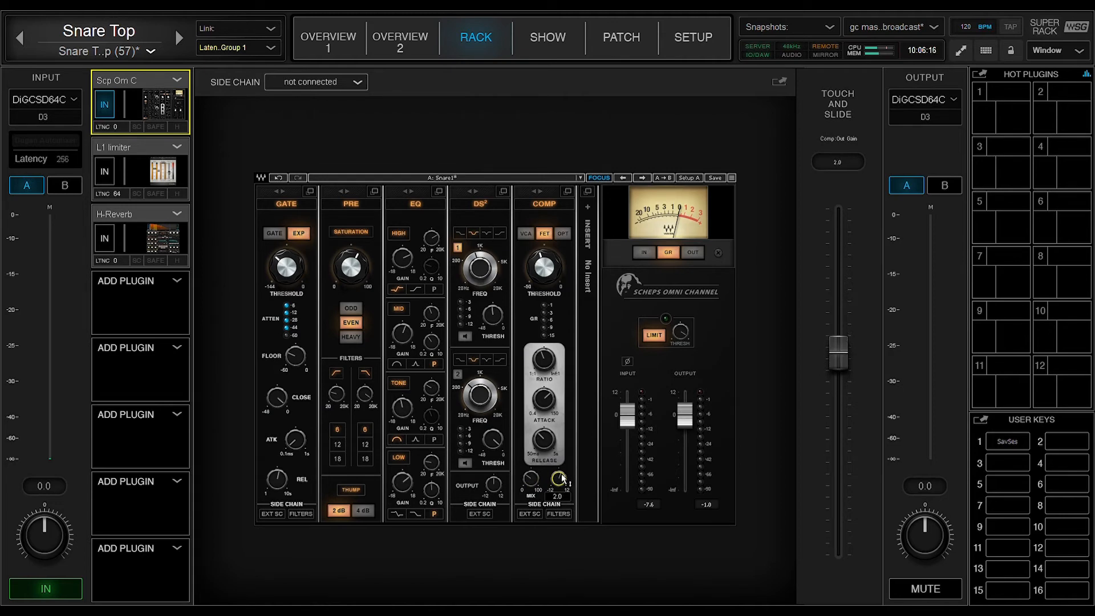
{"action": "left_click_drag", "start_coordinate": [547, 260], "coordinate": [546, 257]}
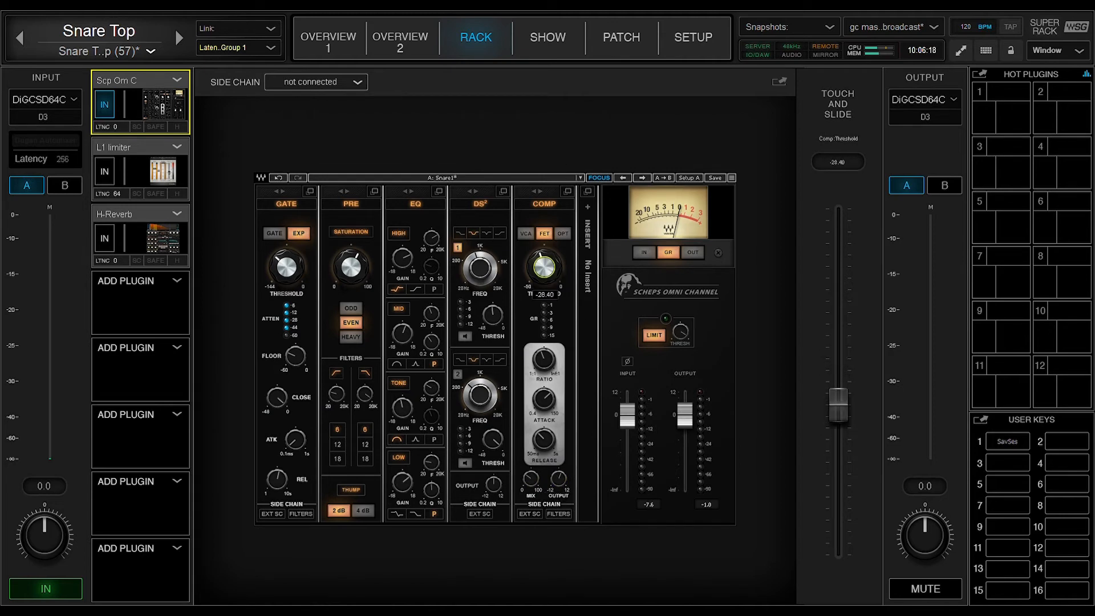
Set the compressor's mix to 29.6 and its output gain to 1.7
{"action": "left_click", "coordinate": [530, 481]}
{"action": "left_click_drag", "start_coordinate": [531, 479], "coordinate": [531, 480]}
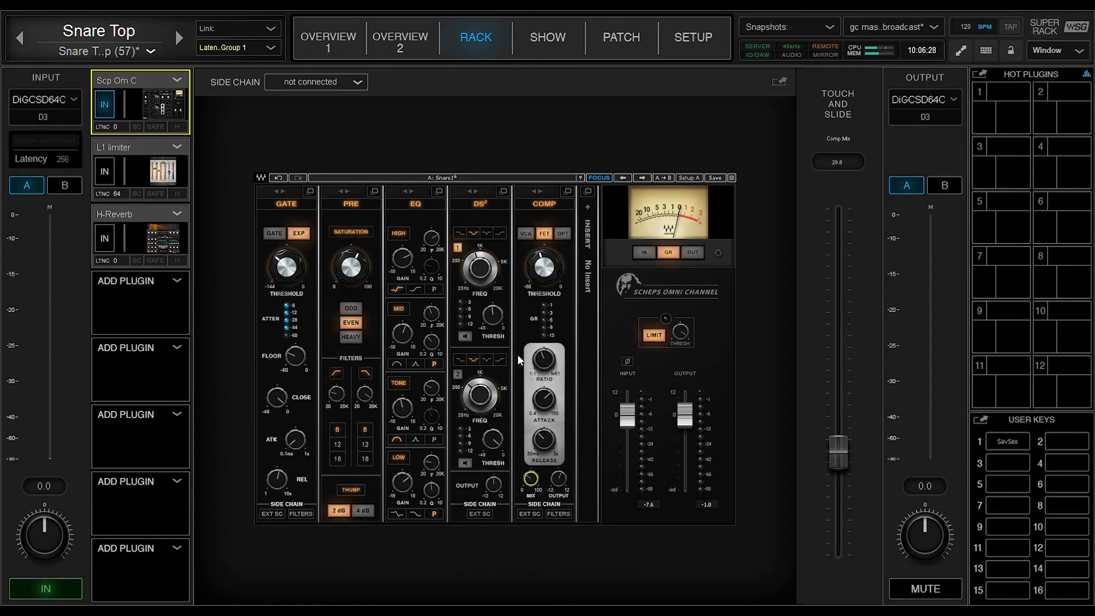
{"action": "left_click", "coordinate": [560, 479]}
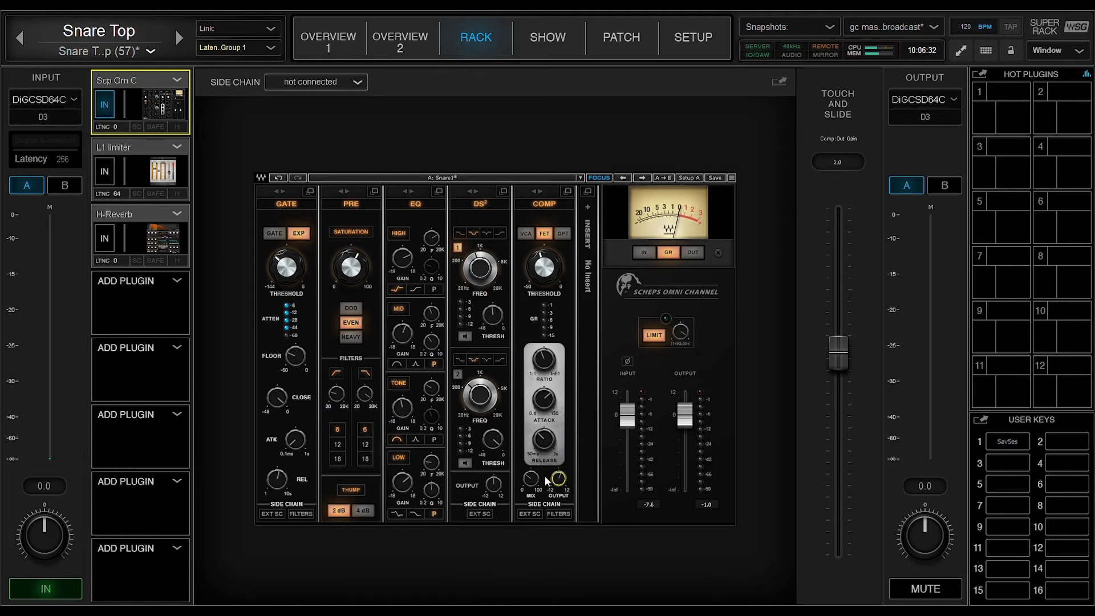
{"action": "mouse_move", "coordinate": [838, 353]}
{"action": "left_mouse_down"}
{"action": "mouse_move", "coordinate": [838, 426]}
{"action": "mouse_move", "coordinate": [838, 357]}
{"action": "left_mouse_up"}
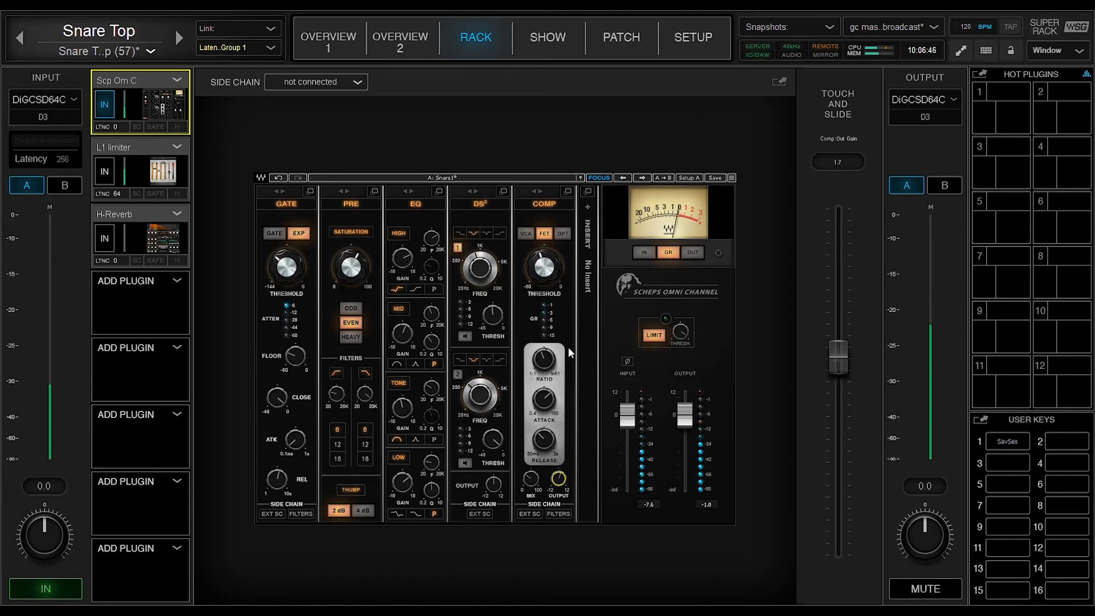
Reset the compressor's mix to 100.0 and lower its threshold for heavier gain reduction
{"action": "double_click", "coordinate": [533, 479]}
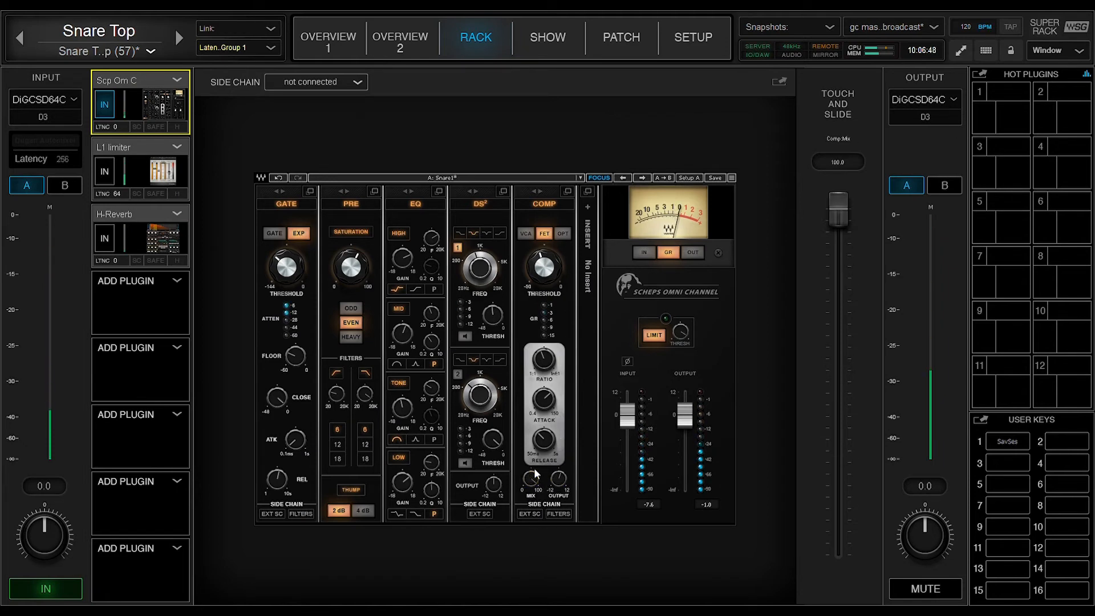
{"action": "mouse_move", "coordinate": [553, 266]}
{"action": "left_mouse_down"}
{"action": "mouse_move", "coordinate": [553, 293]}
{"action": "mouse_move", "coordinate": [553, 263]}
{"action": "left_mouse_up"}
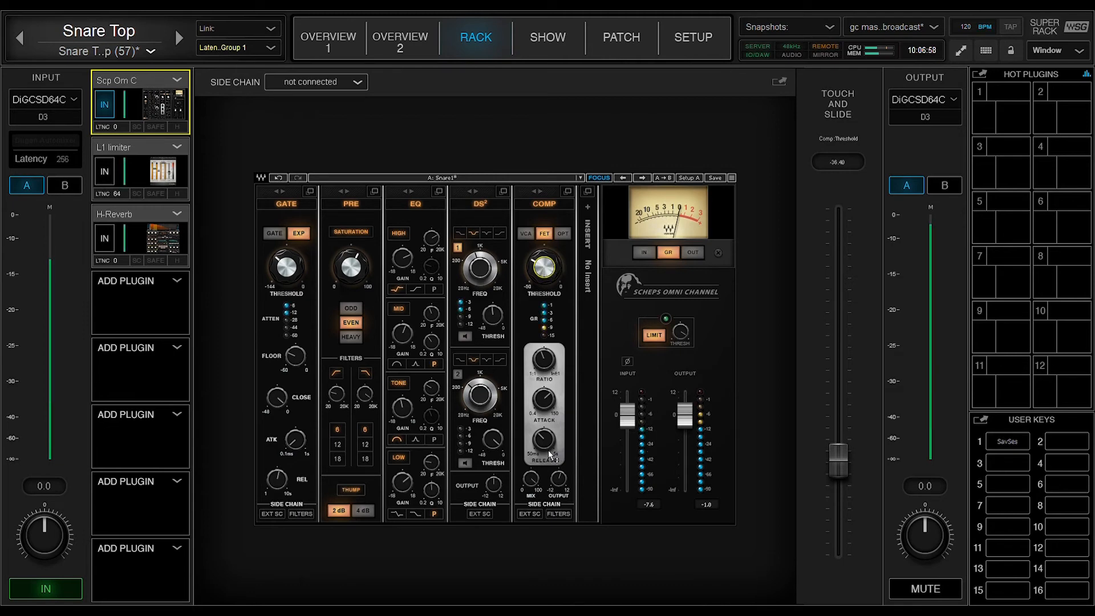
Set the compressor's output gain to 0.9 and, with the mix at 0.0, toggle the compressor section to compare levels
{"action": "left_click", "coordinate": [535, 484]}
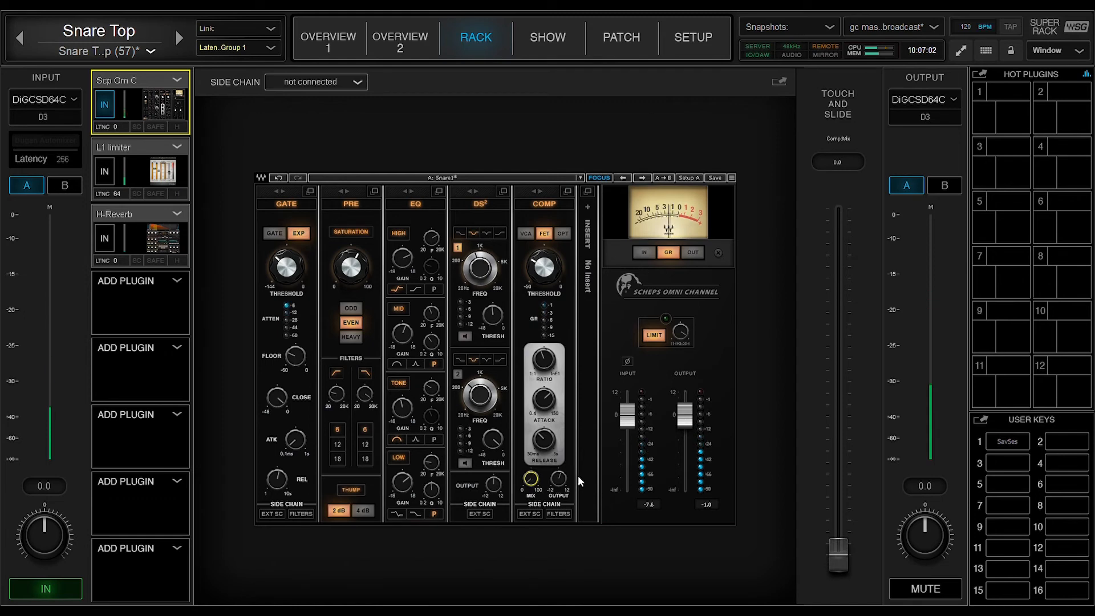
{"action": "mouse_move", "coordinate": [560, 489]}
{"action": "left_mouse_down"}
{"action": "mouse_move", "coordinate": [560, 469]}
{"action": "mouse_move", "coordinate": [566, 484]}
{"action": "left_mouse_up"}
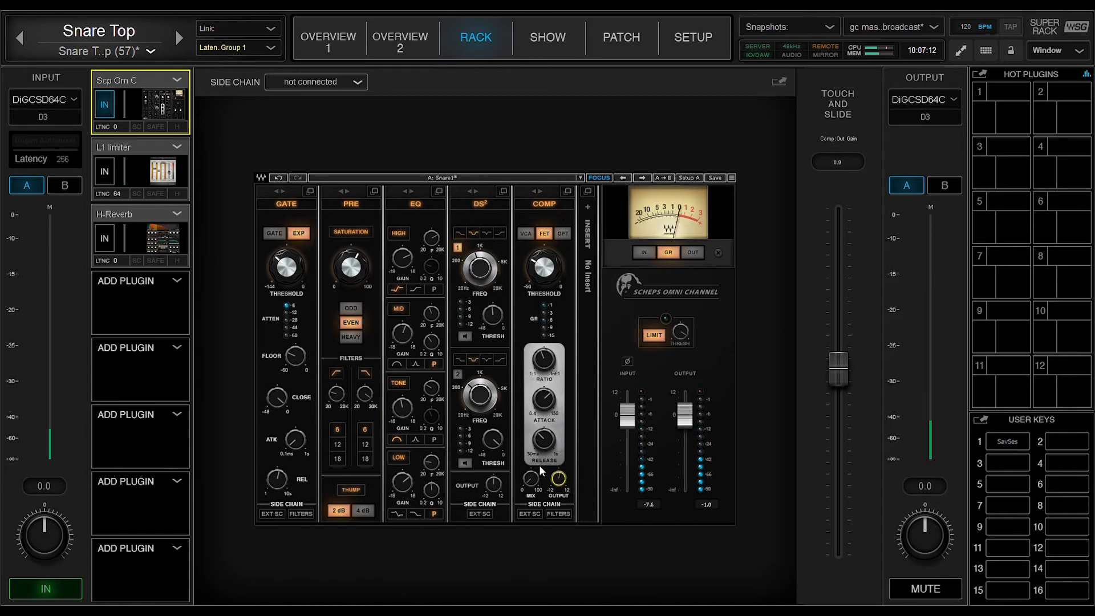
{"action": "left_click_drag", "start_coordinate": [558, 478], "coordinate": [559, 479]}
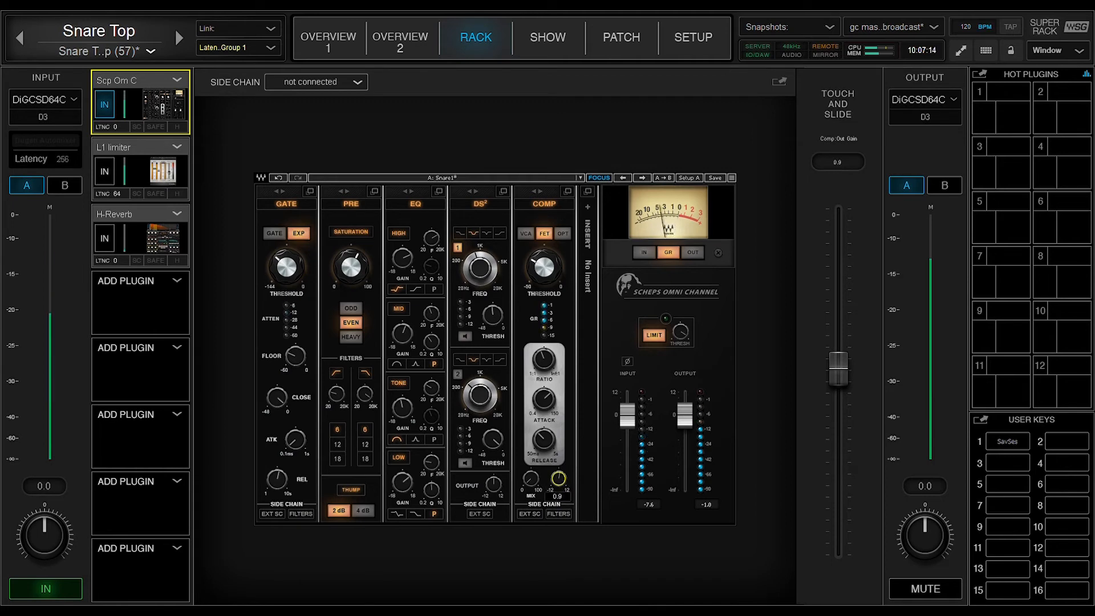
{"action": "left_click_drag", "start_coordinate": [532, 482], "coordinate": [532, 483]}
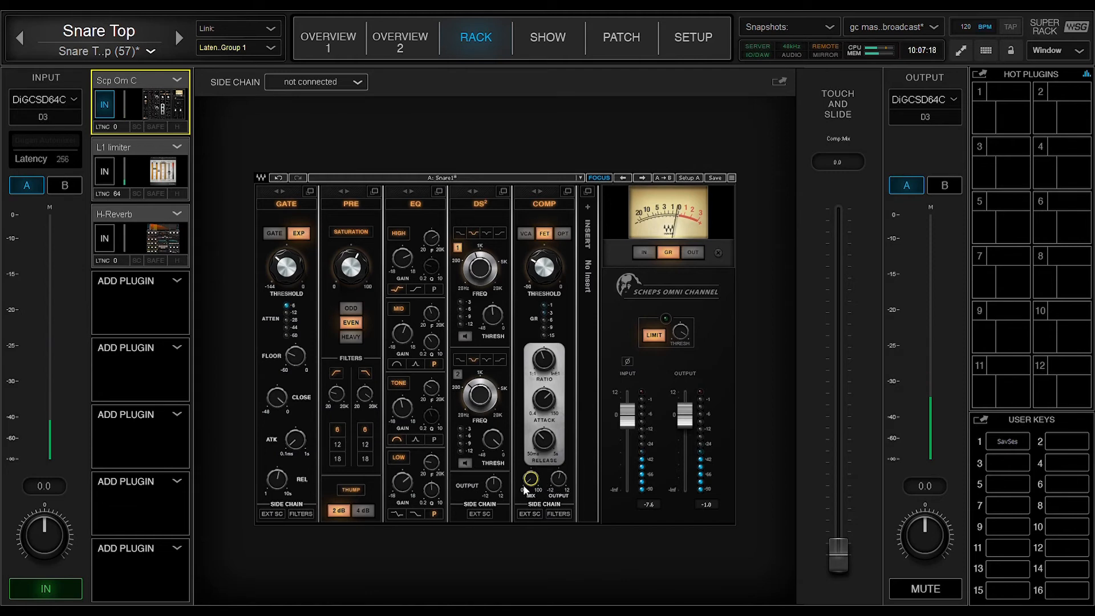
{"action": "left_click", "coordinate": [549, 203]}
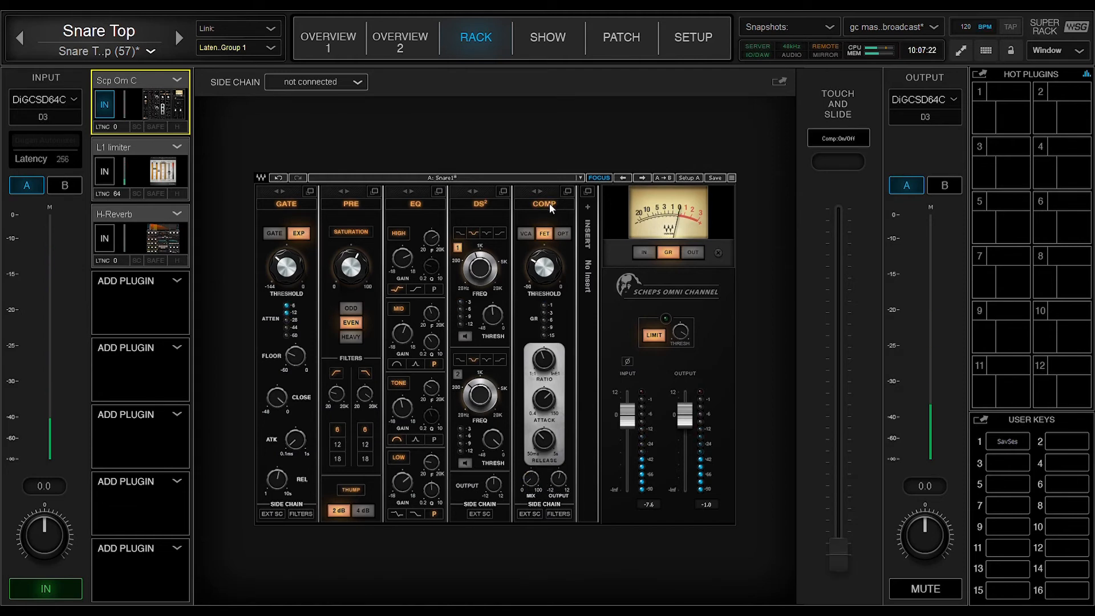
Set the compressor's output gain to 1.0 and bring its mix up to 50.1
{"action": "left_click", "coordinate": [562, 482]}
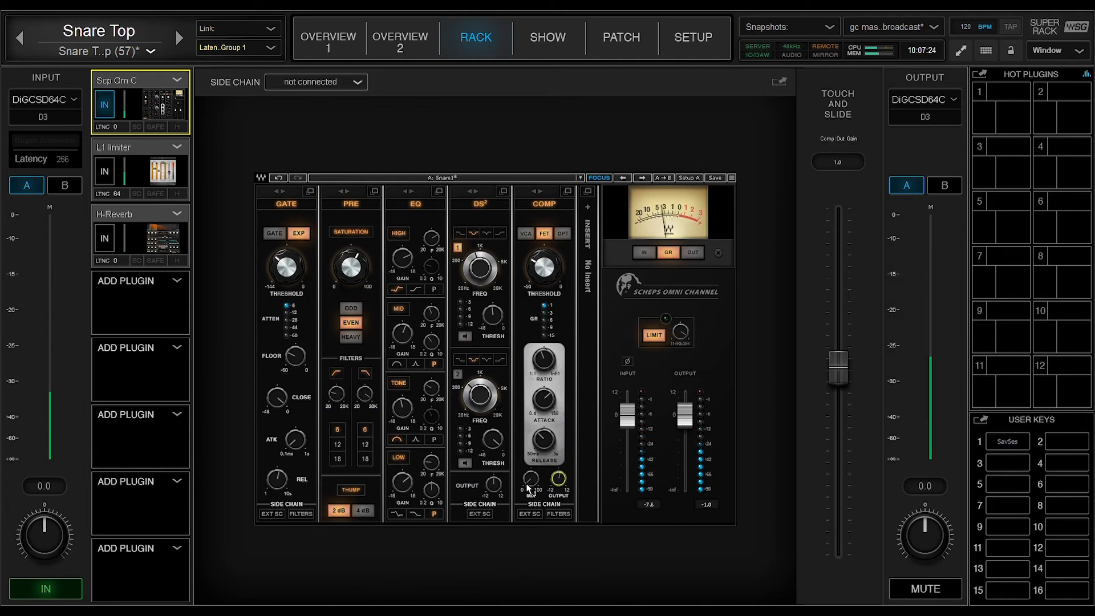
{"action": "left_click", "coordinate": [533, 481]}
{"action": "left_click_drag", "start_coordinate": [838, 553], "coordinate": [838, 381]}
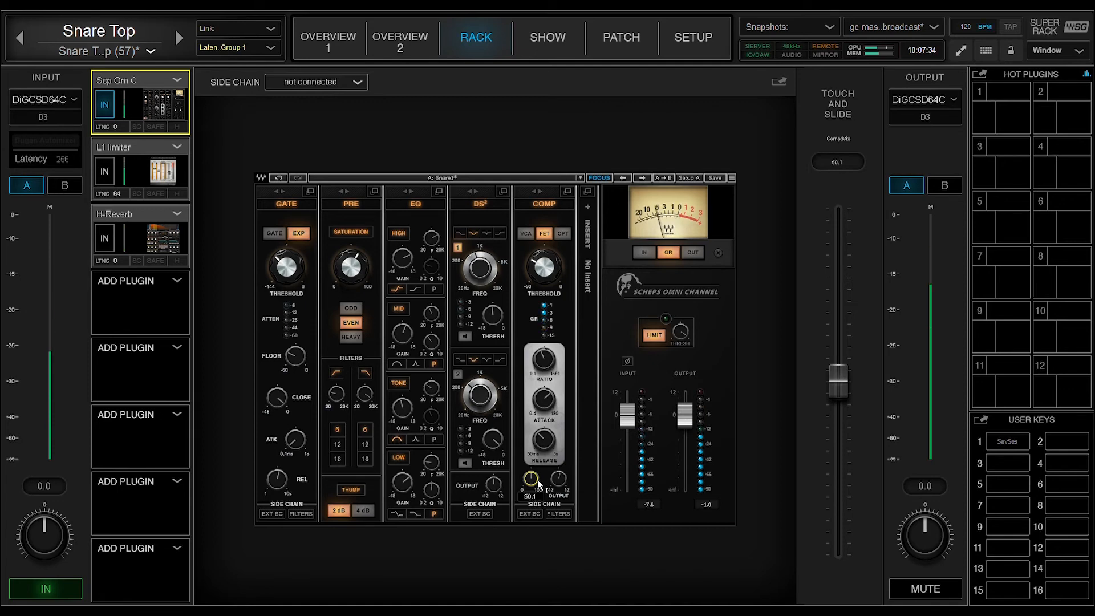
Audition the heavy compression at a mix of 100.0, sweep the mix down, and settle it at 30.3
{"action": "left_click_drag", "start_coordinate": [537, 481], "coordinate": [538, 444]}
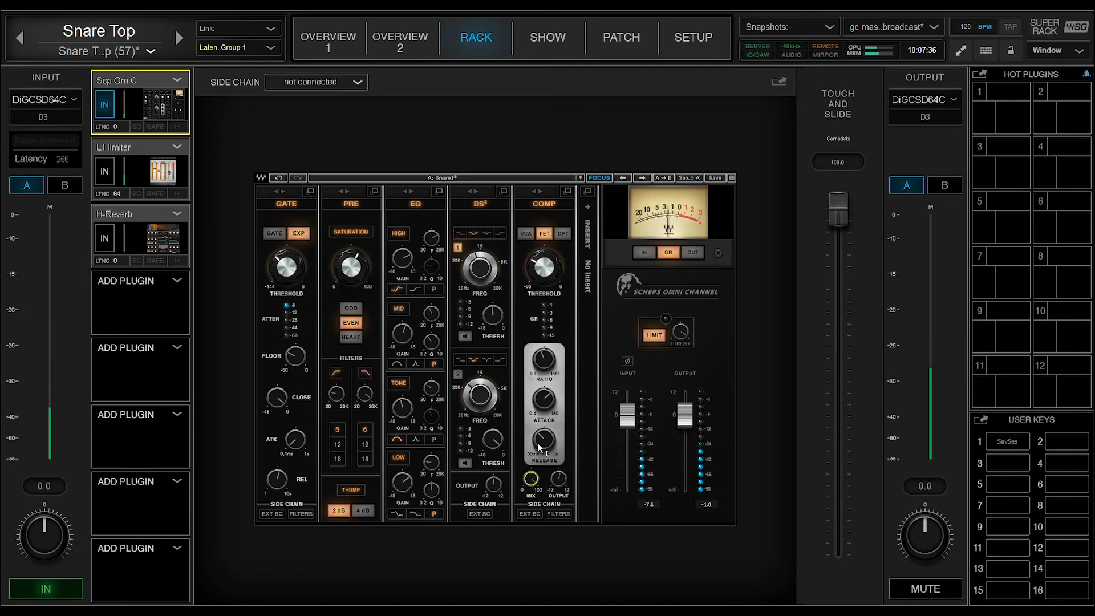
{"action": "mouse_move", "coordinate": [535, 483]}
{"action": "left_click", "coordinate": [542, 266]}
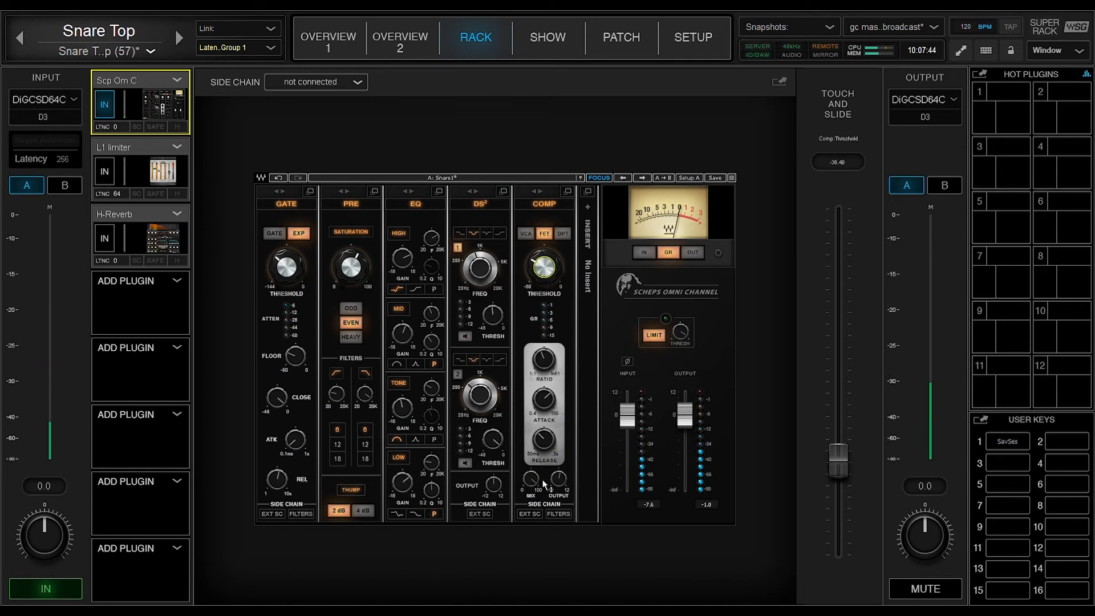
{"action": "left_click_drag", "start_coordinate": [530, 480], "coordinate": [531, 522]}
{"action": "left_click_drag", "start_coordinate": [534, 481], "coordinate": [537, 486]}
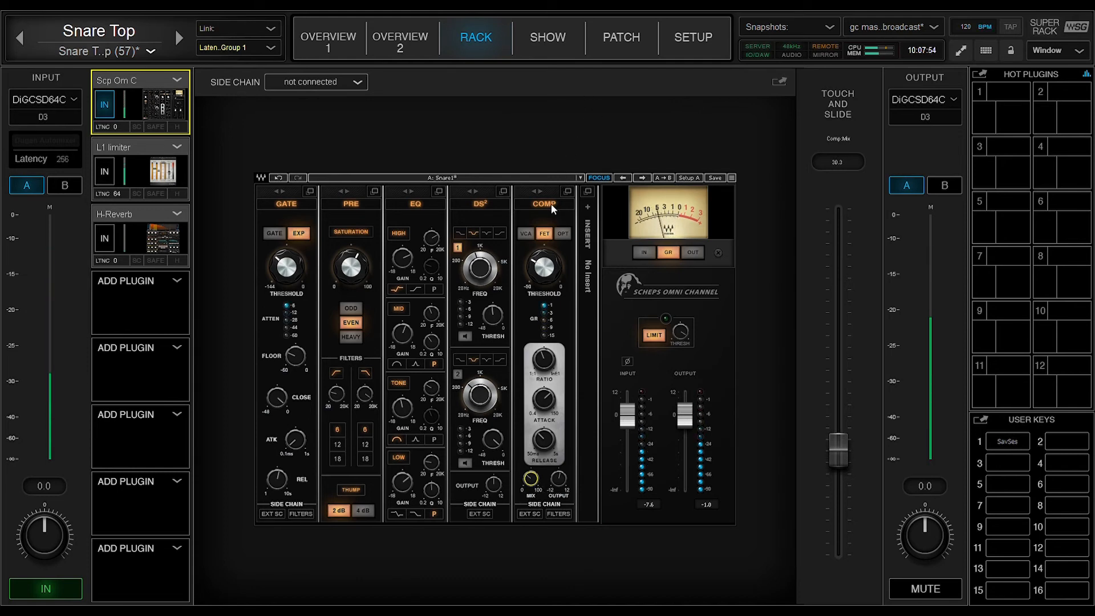
Set the compressor's output gain to 0.0 and toggle the compressor section to compare levels
{"action": "left_click_drag", "start_coordinate": [559, 479], "coordinate": [563, 488]}
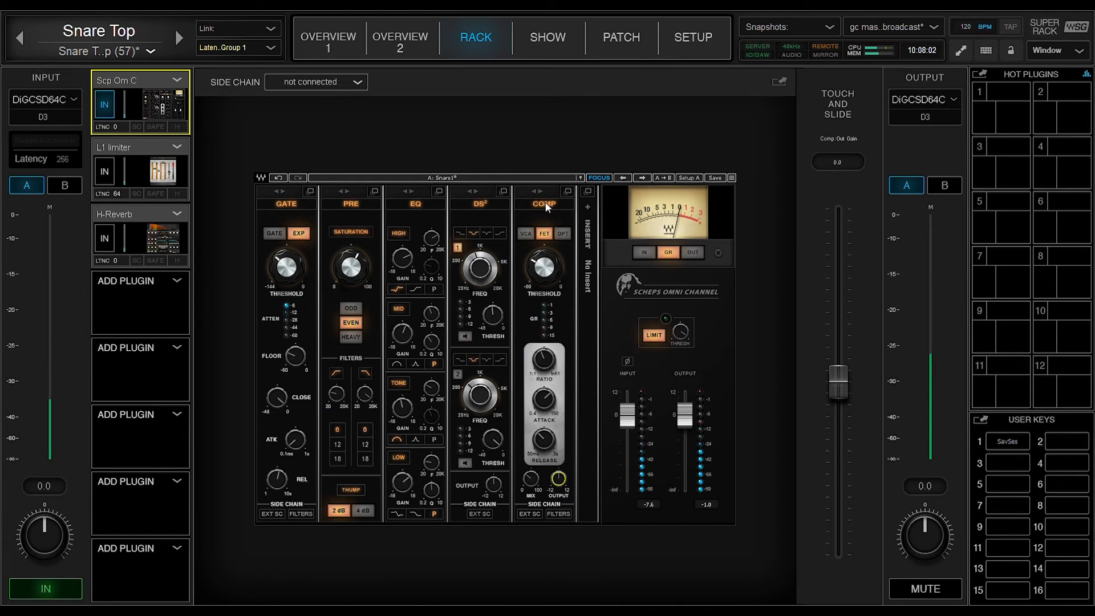
{"action": "left_click", "coordinate": [545, 203]}
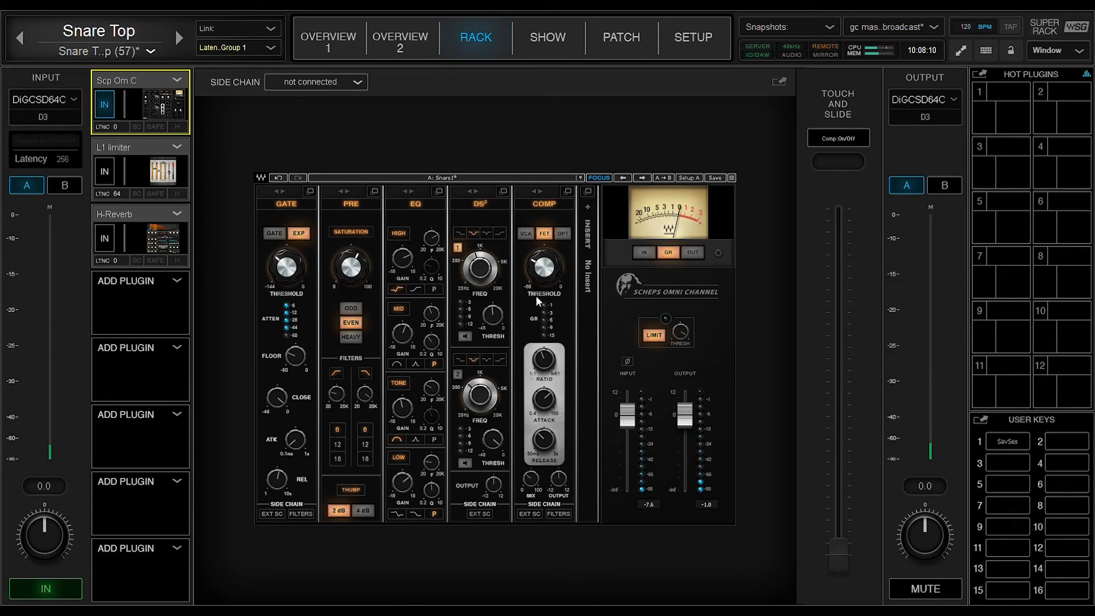
Fine-tune the compressor's threshold around -34.50, then set its mix to 40.0 and output gain to 2.0
{"action": "left_click", "coordinate": [552, 266]}
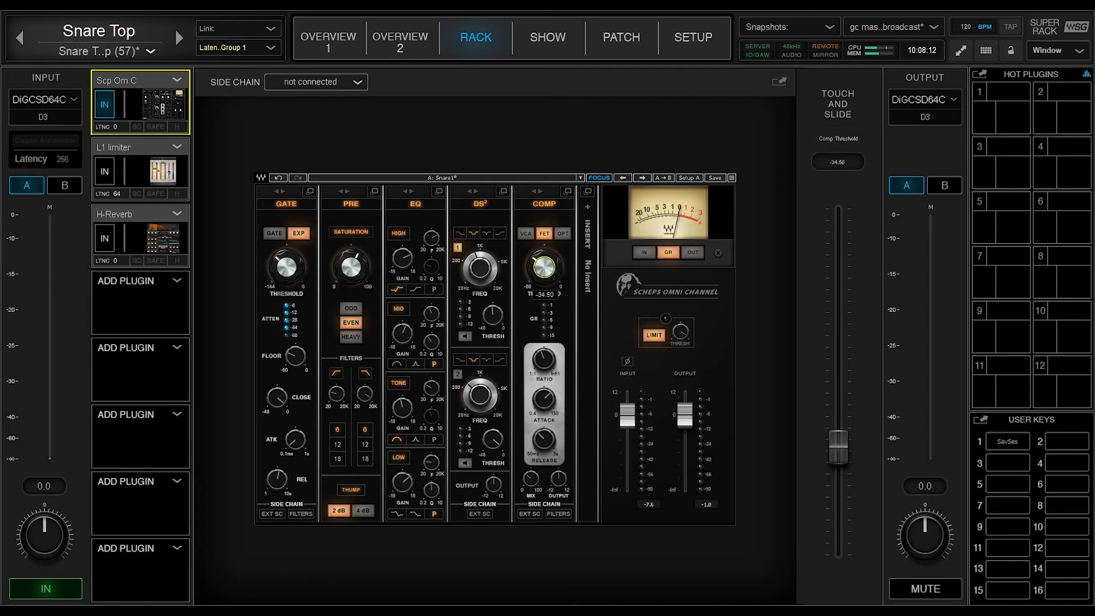
{"action": "left_click_drag", "start_coordinate": [552, 265], "coordinate": [552, 263]}
{"action": "left_click_drag", "start_coordinate": [532, 475], "coordinate": [532, 458]}
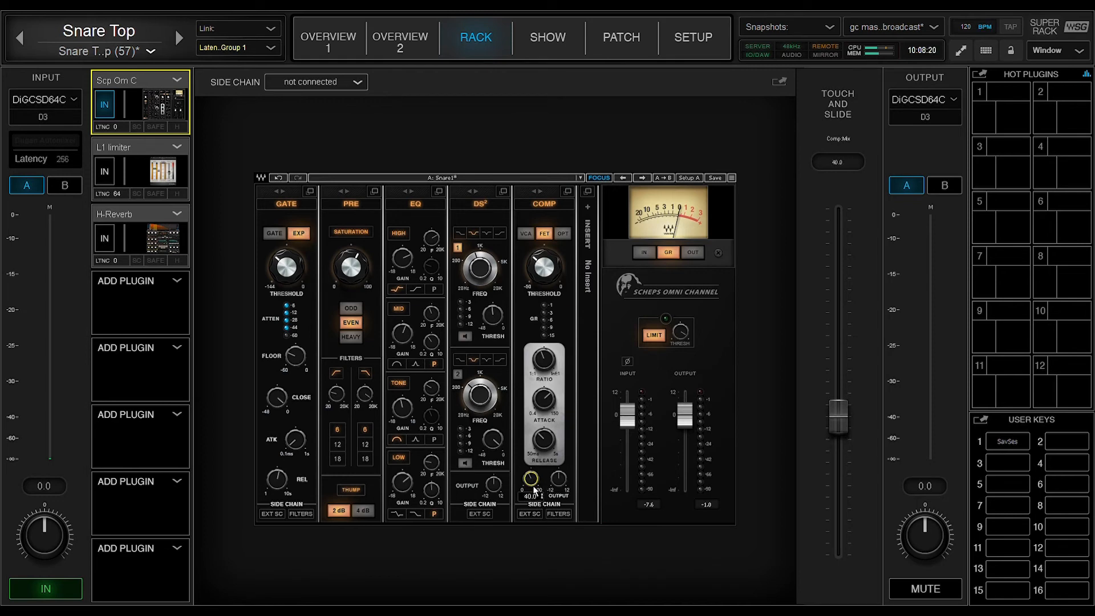
{"action": "left_click_drag", "start_coordinate": [557, 482], "coordinate": [557, 470]}
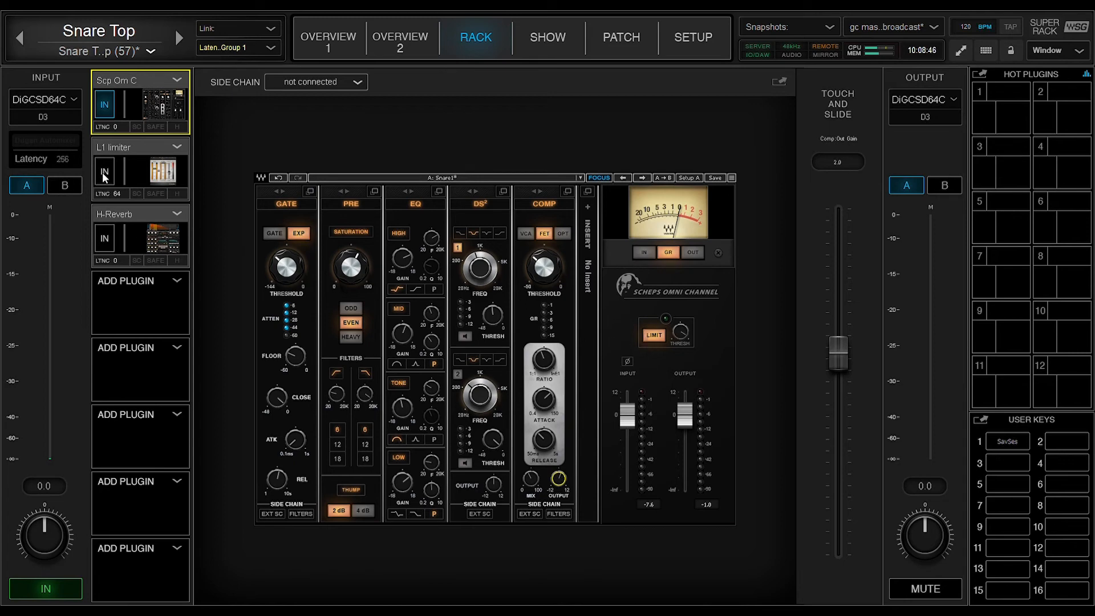
Check the channel strip's limiter threshold, then switch in the L1 limiter and raise its threshold to -8.0
{"action": "left_click", "coordinate": [680, 333]}
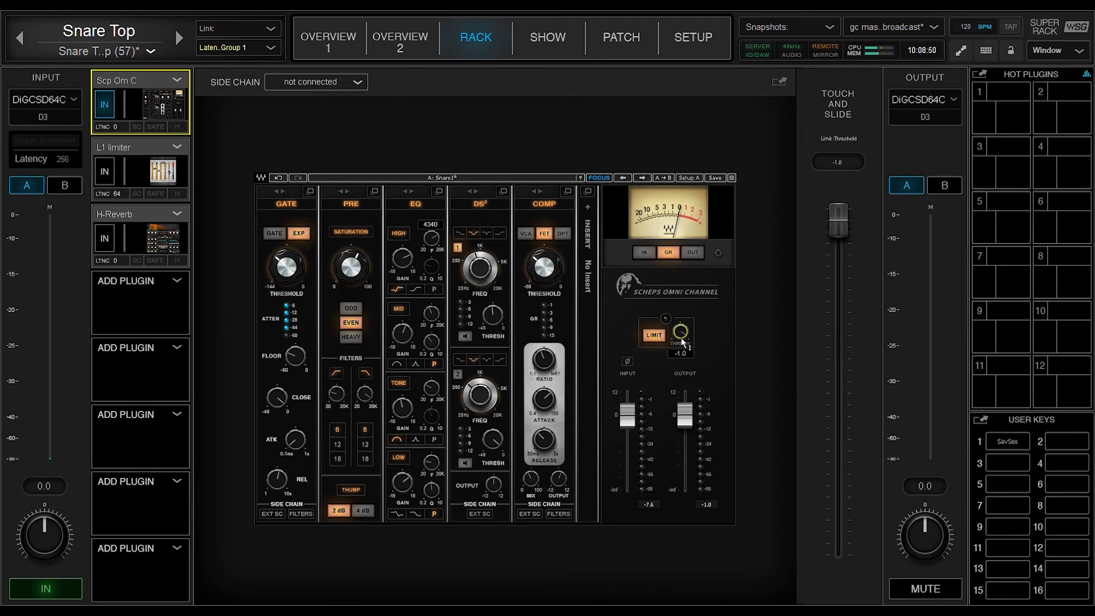
{"action": "left_click", "coordinate": [105, 172]}
{"action": "left_click", "coordinate": [137, 159]}
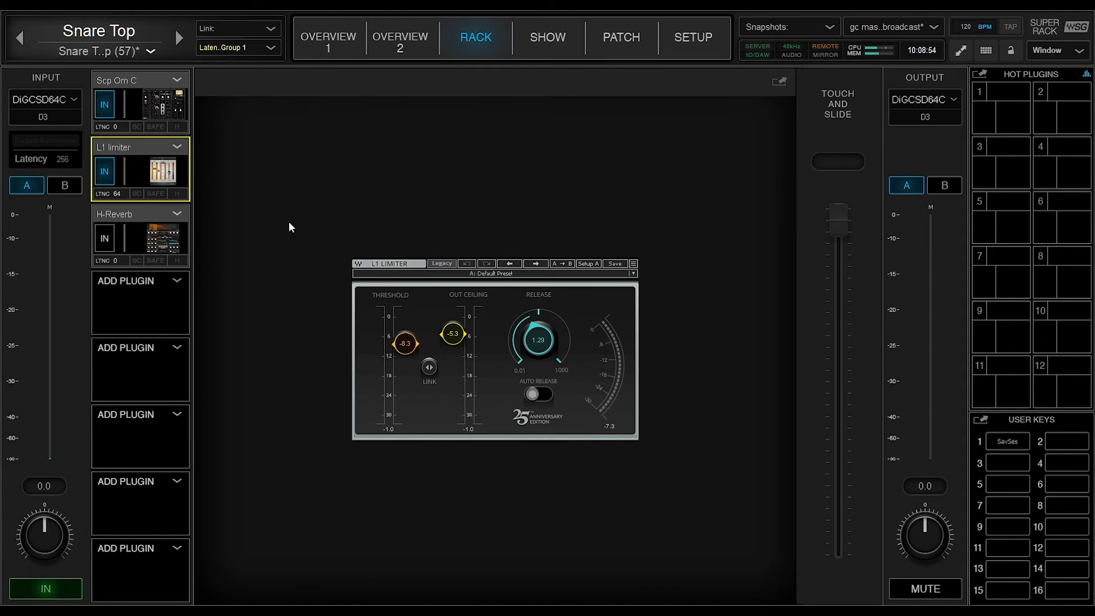
{"action": "left_click", "coordinate": [405, 343]}
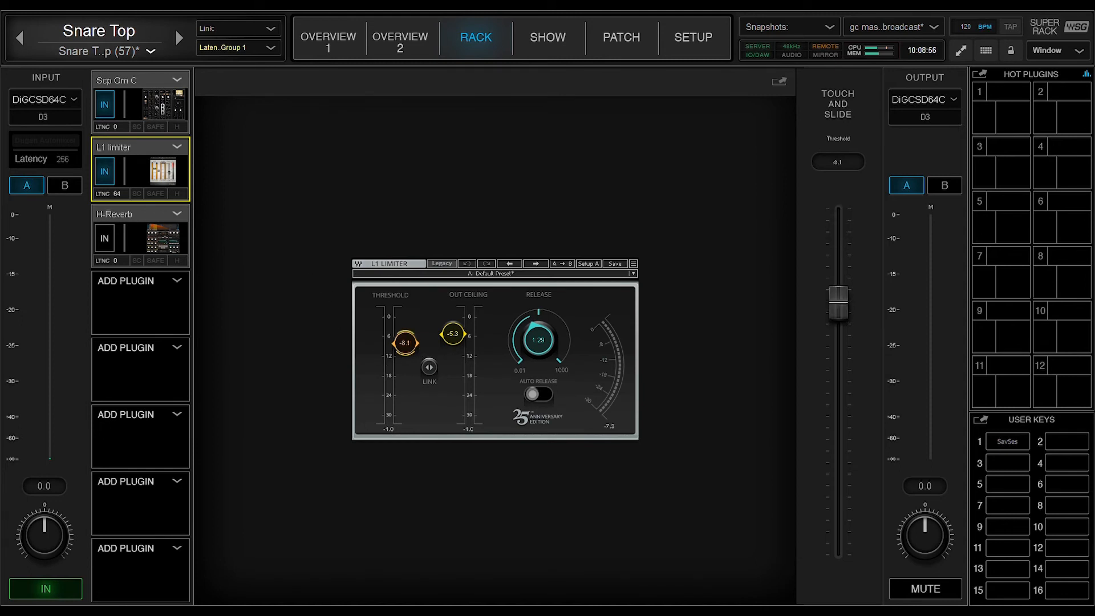
Glance at H-Reverb, compare the L1 limiter against bypass, and set the limiter's threshold to -6.0
{"action": "left_click", "coordinate": [121, 219]}
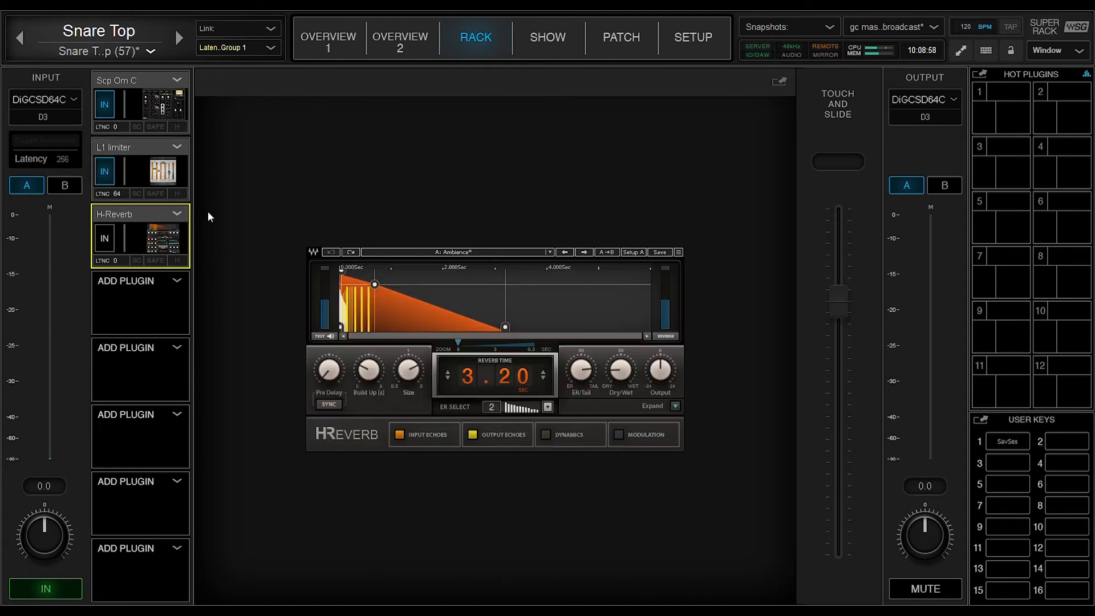
{"action": "left_click", "coordinate": [145, 146]}
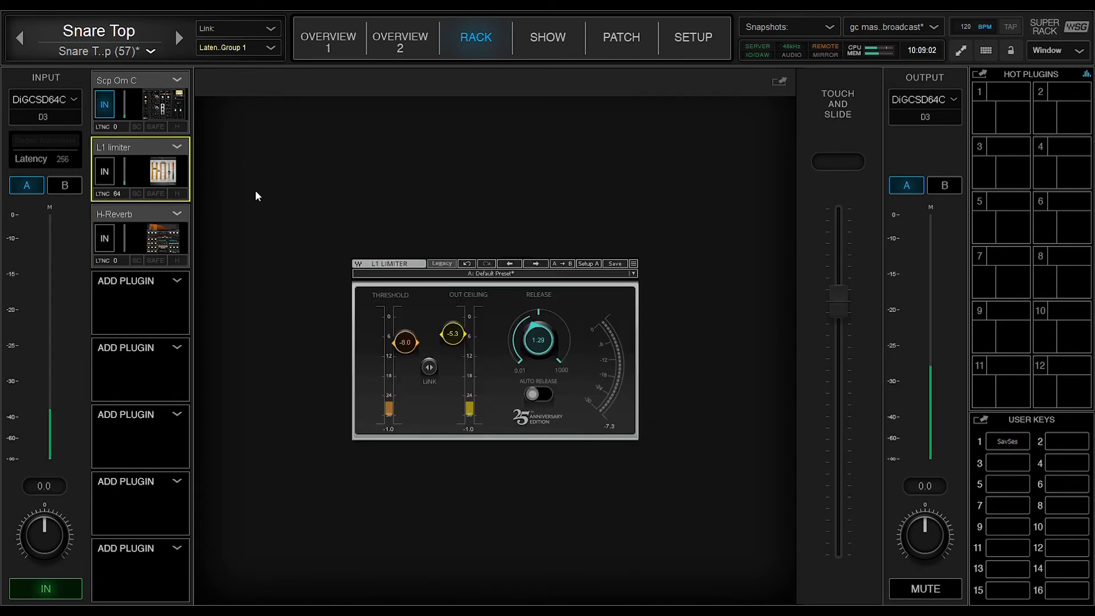
{"action": "left_click", "coordinate": [106, 171]}
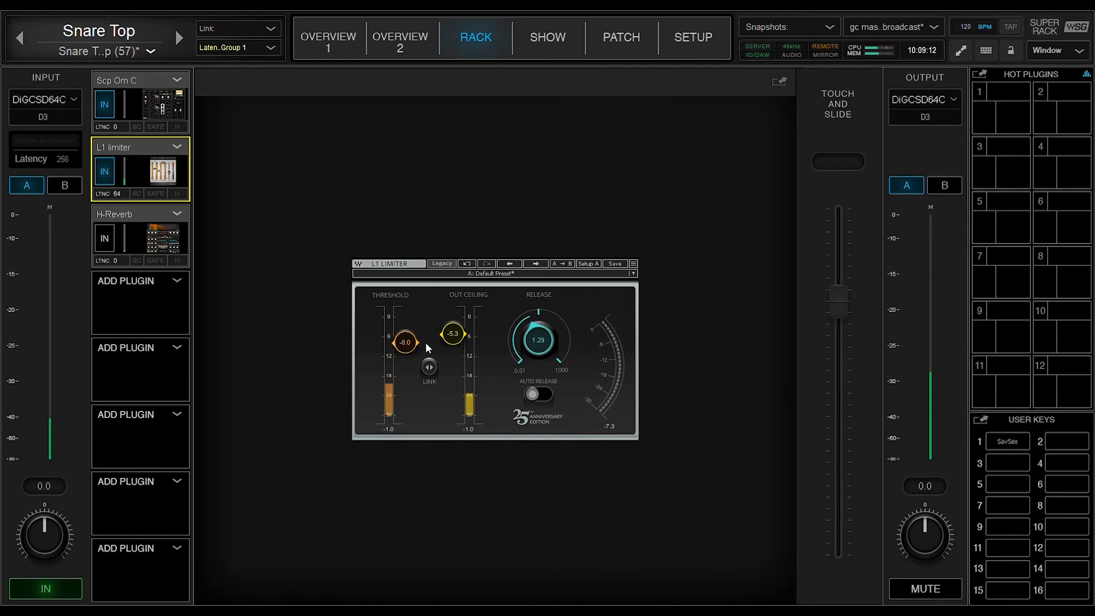
{"action": "left_click_drag", "start_coordinate": [408, 346], "coordinate": [408, 337]}
Set the Omni Channel compressor's output gain to 1.0 and compare the L1 limiter switched out and in
{"action": "left_click", "coordinate": [135, 100]}
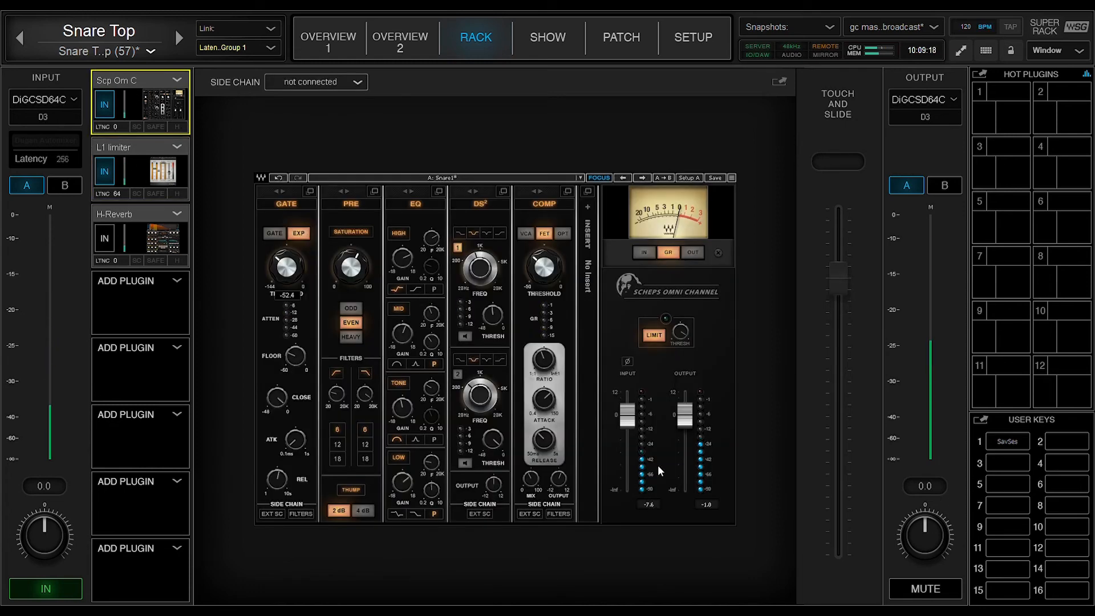
{"action": "left_click_drag", "start_coordinate": [561, 478], "coordinate": [560, 481]}
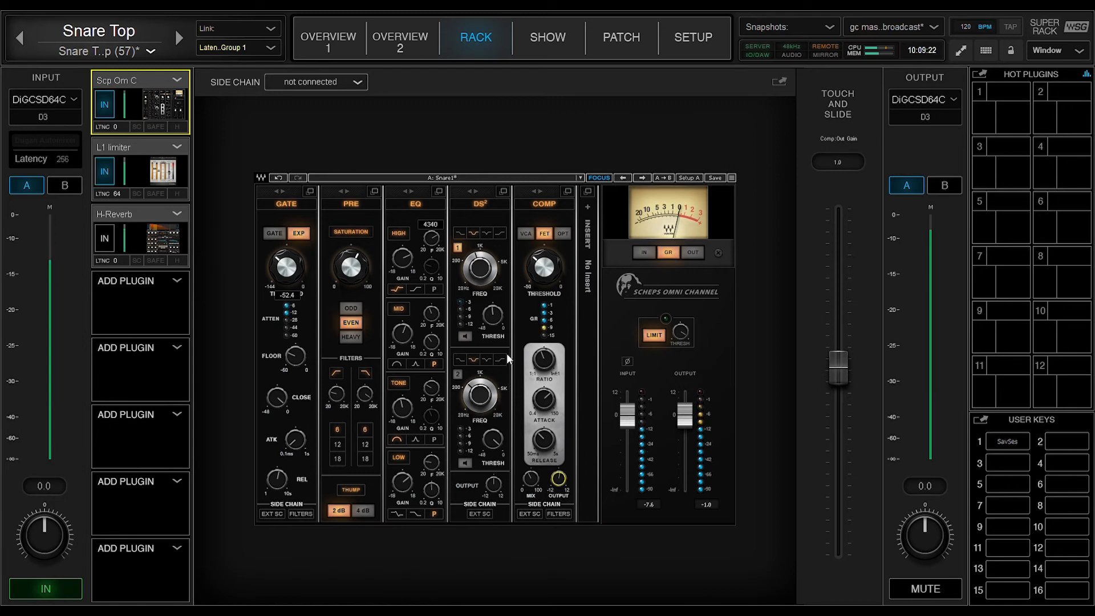
{"action": "left_click", "coordinate": [107, 185]}
{"action": "left_click", "coordinate": [106, 173]}
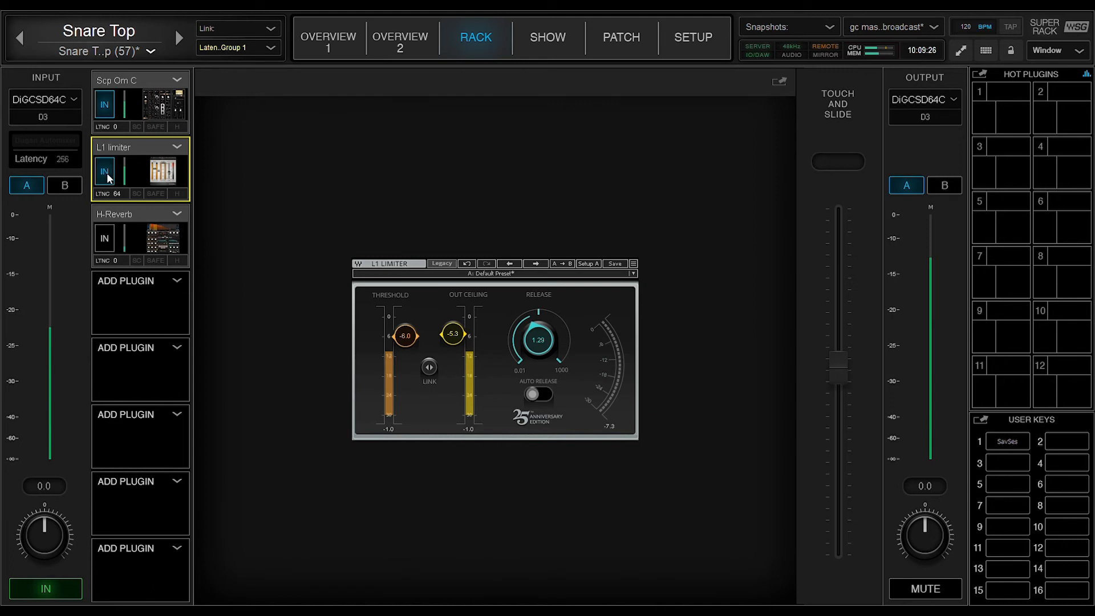
{"action": "left_click", "coordinate": [106, 173]}
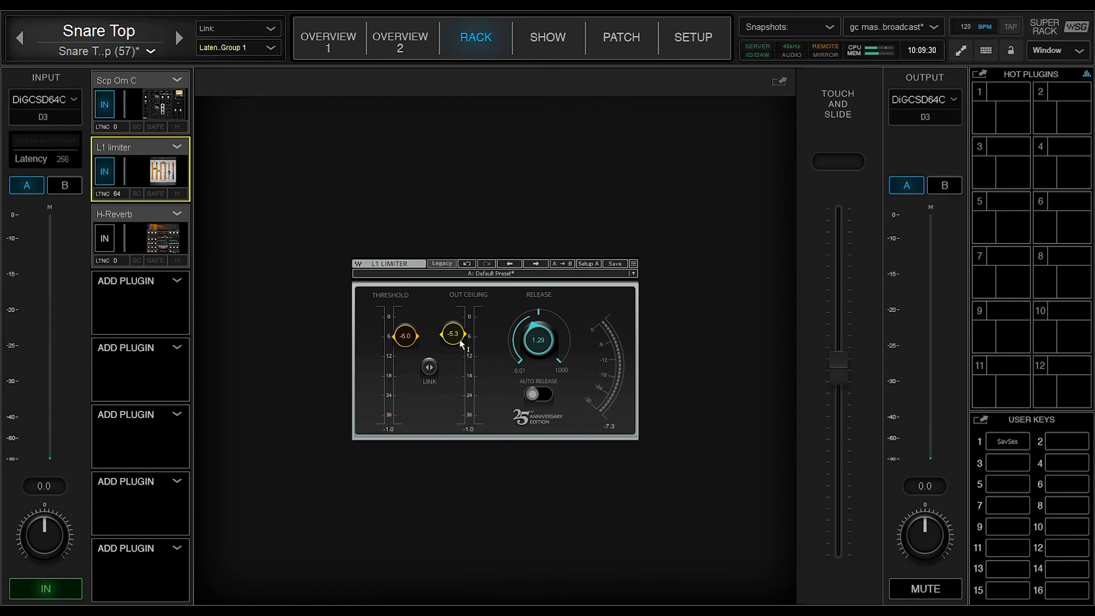
Set the L1 limiter's out ceiling to -5.0 and move the linked threshold and ceiling down and back to -6.0 and -5.0
{"action": "left_click_drag", "start_coordinate": [456, 344], "coordinate": [456, 340]}
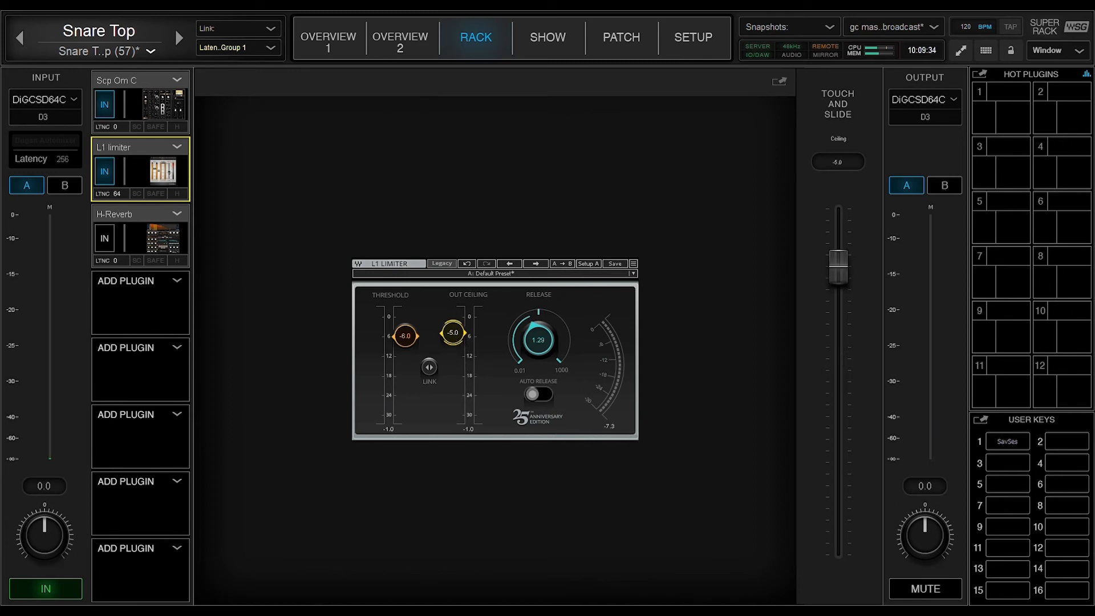
{"action": "mouse_move", "coordinate": [432, 374]}
{"action": "left_mouse_down"}
{"action": "mouse_move", "coordinate": [431, 357]}
{"action": "mouse_move", "coordinate": [432, 374]}
{"action": "left_mouse_up"}
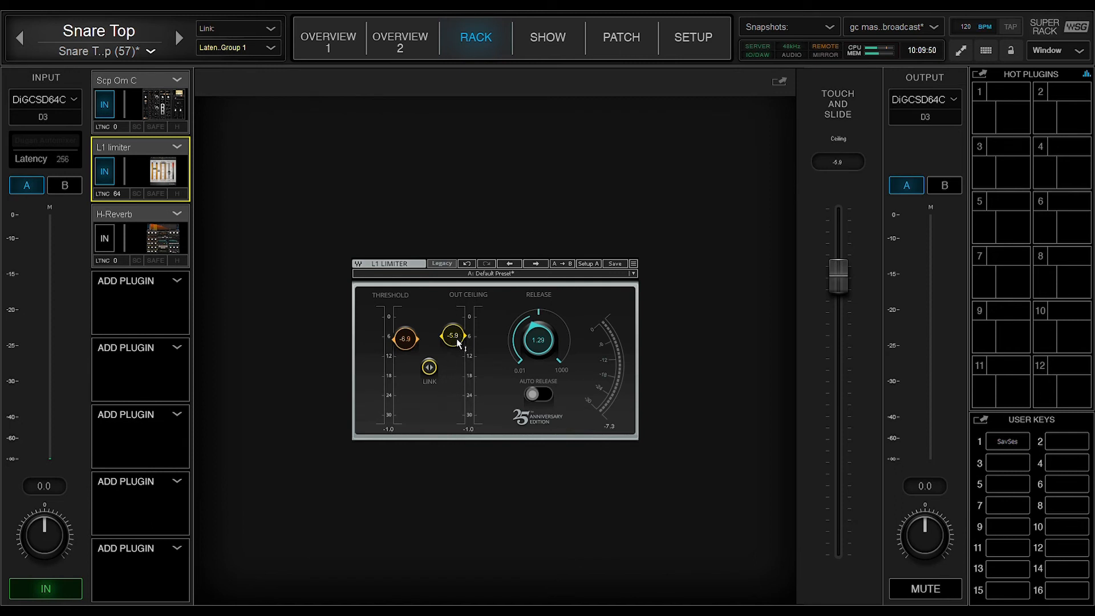
{"action": "mouse_move", "coordinate": [429, 367]}
{"action": "left_mouse_down"}
{"action": "mouse_move", "coordinate": [430, 358]}
{"action": "mouse_move", "coordinate": [435, 375]}
{"action": "left_mouse_up"}
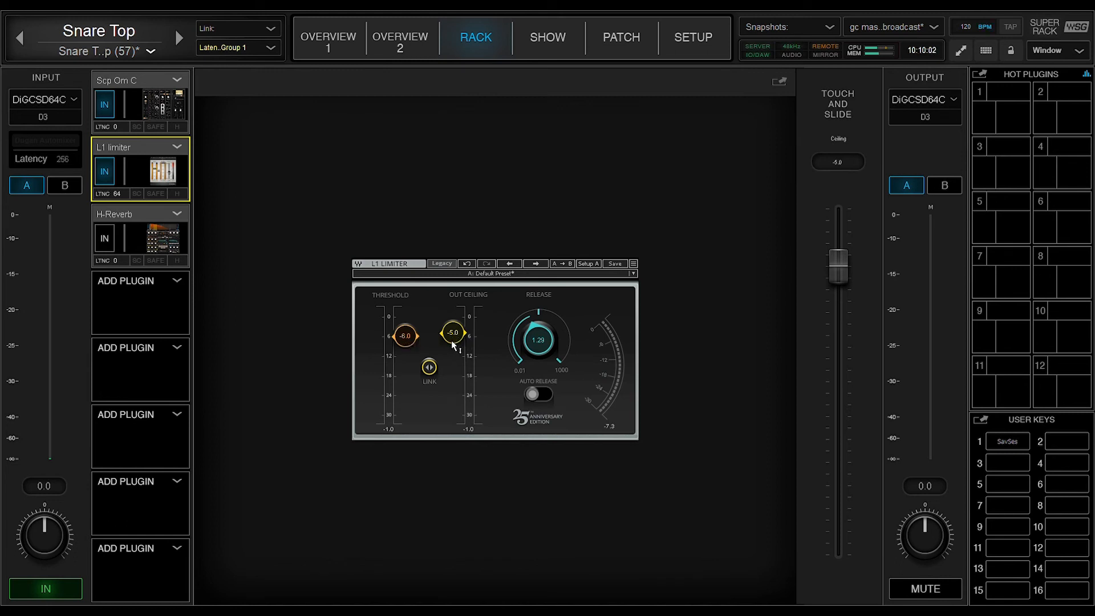
Switch in H-Reverb on the snare and set its dry/wet to 11.8
{"action": "left_click", "coordinate": [155, 225]}
{"action": "left_click", "coordinate": [109, 236]}
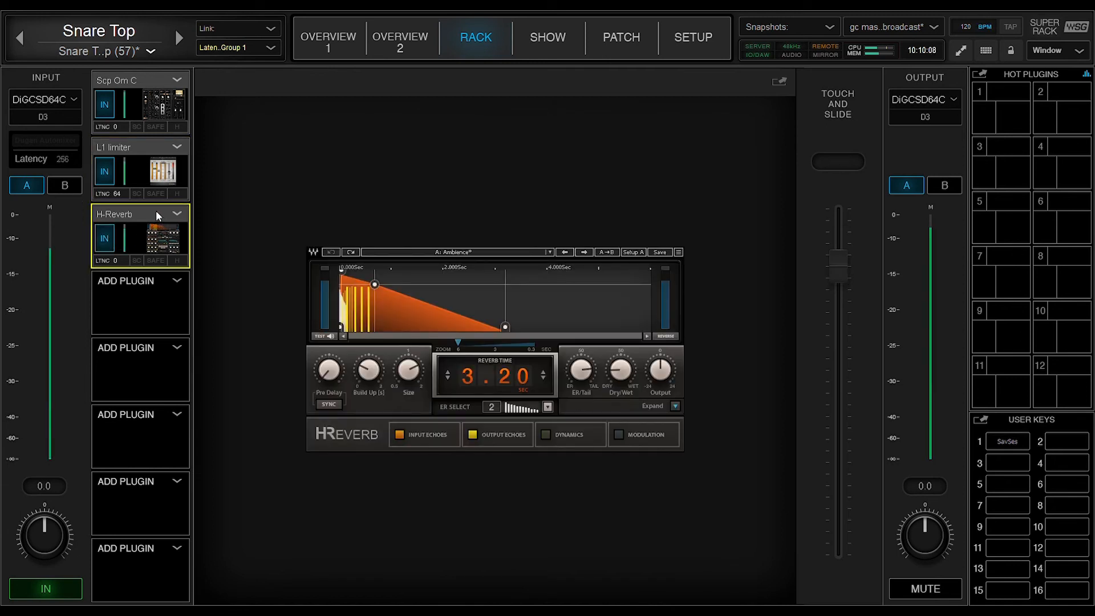
{"action": "left_click_drag", "start_coordinate": [620, 371], "coordinate": [624, 373]}
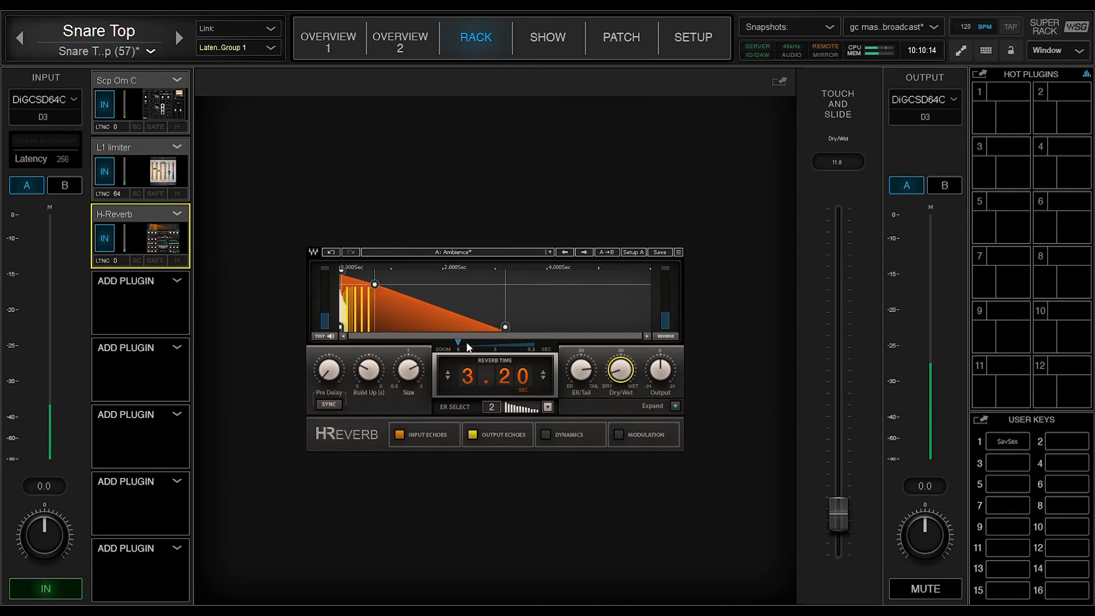
Bypass H-Reverb, the L1 limiter and the Omni Channel, and set the Omni Channel compressor's output gain to 0.6
{"action": "left_click", "coordinate": [106, 240]}
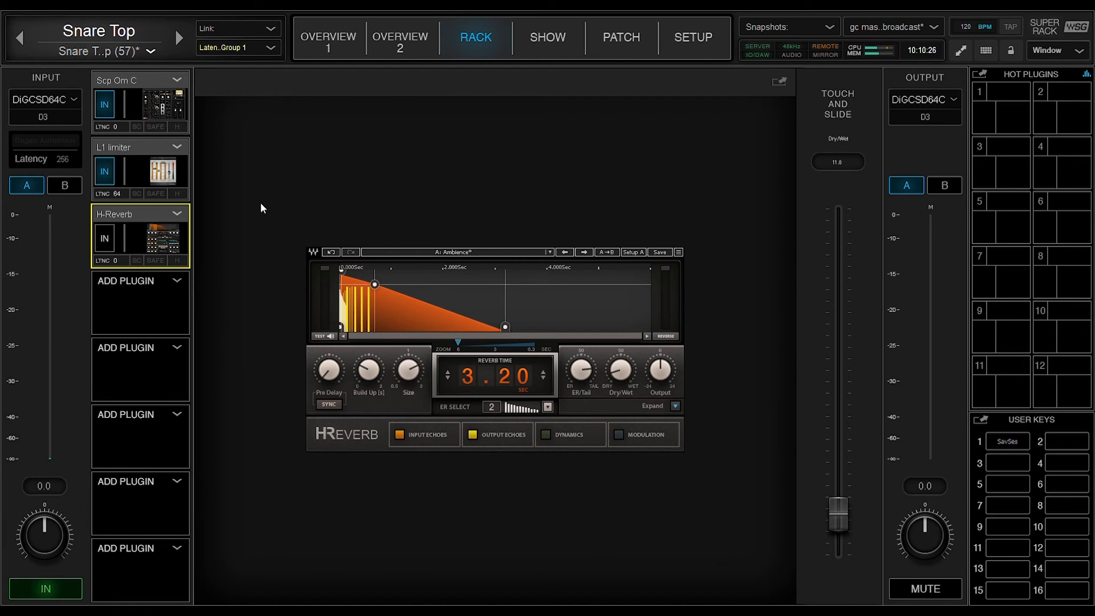
{"action": "left_click", "coordinate": [104, 171]}
{"action": "left_click", "coordinate": [103, 104]}
{"action": "left_click", "coordinate": [146, 111]}
{"action": "left_click", "coordinate": [558, 477]}
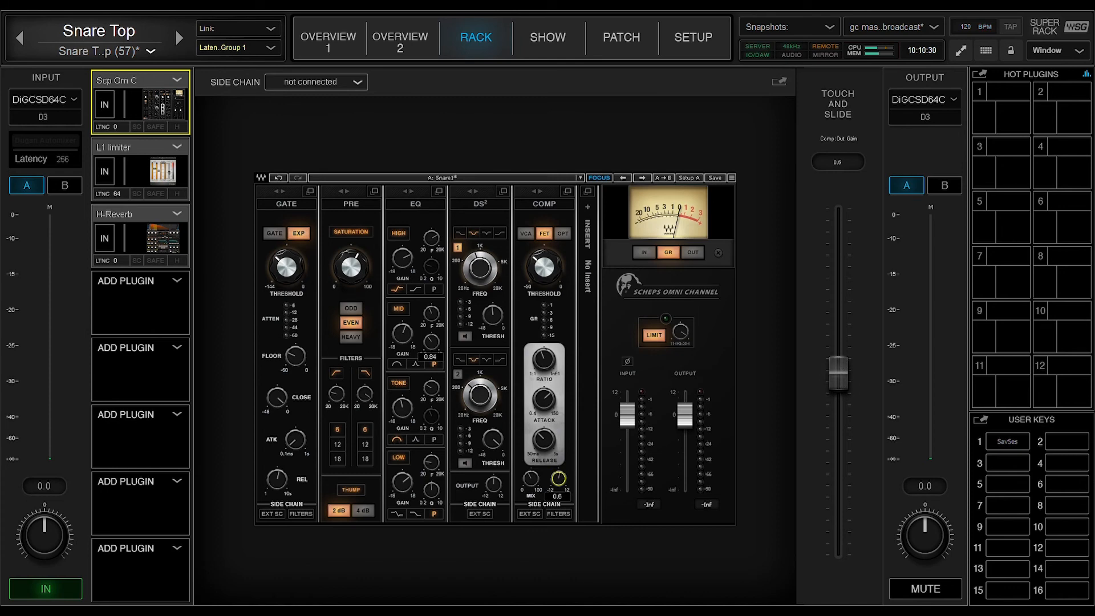